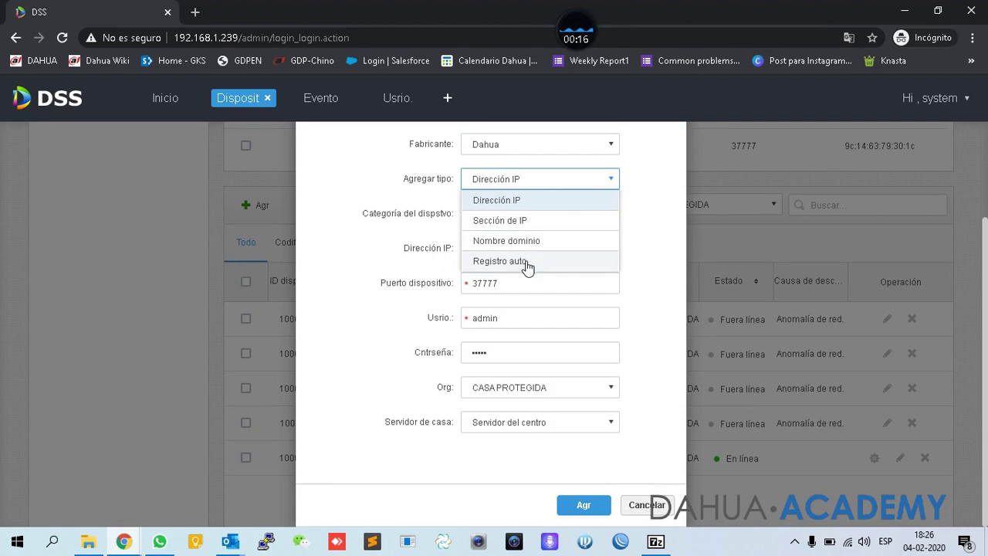
Set the new Dahua device to add type Registro auto, category Anfitrión alarm and registration ID 1233445.
{"action": "left_click", "coordinate": [502, 245]}
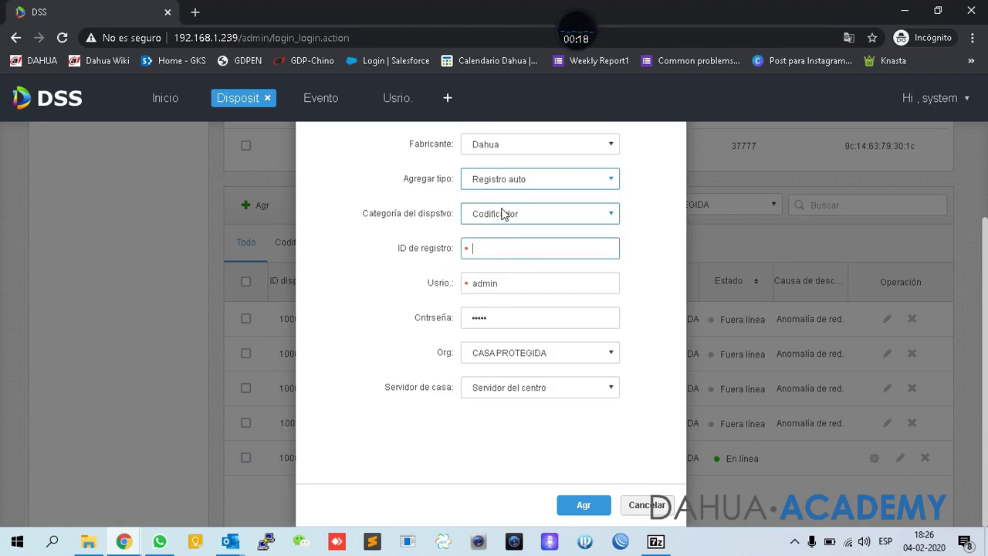
{"action": "left_click", "coordinate": [503, 213]}
{"action": "left_click", "coordinate": [488, 257]}
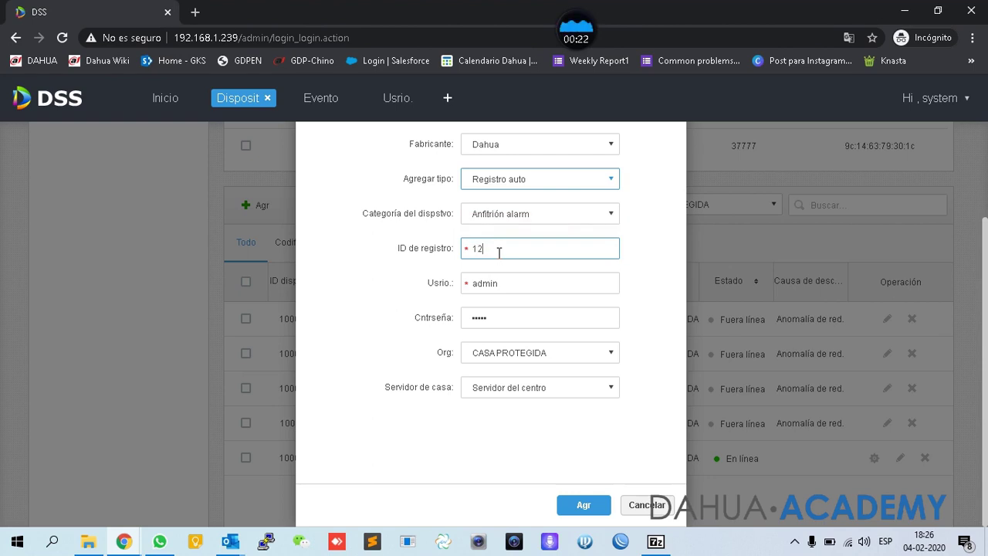
{"action": "type", "text": "1233445"}
Enter the device password, assign the device to the DEMOS organization and proceed to its device information.
{"action": "left_click", "coordinate": [516, 282]}
{"action": "double_click", "coordinate": [509, 316]}
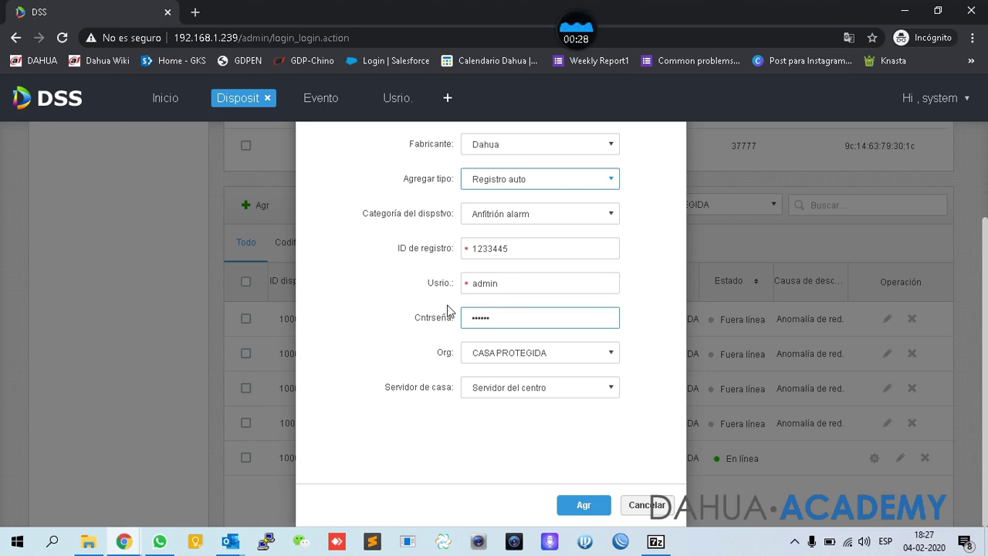
{"action": "left_click", "coordinate": [552, 356]}
{"action": "left_click", "coordinate": [532, 402]}
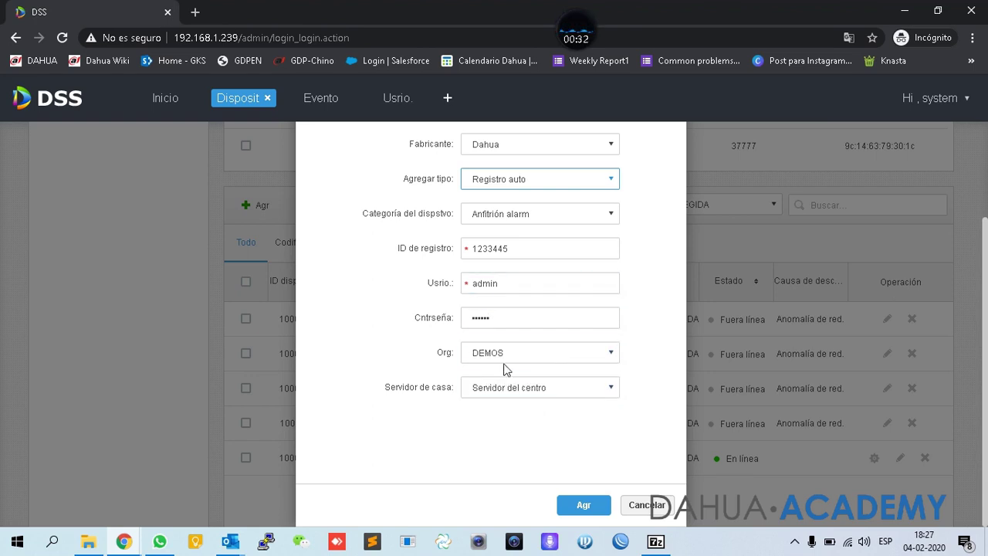
{"action": "left_click", "coordinate": [580, 509]}
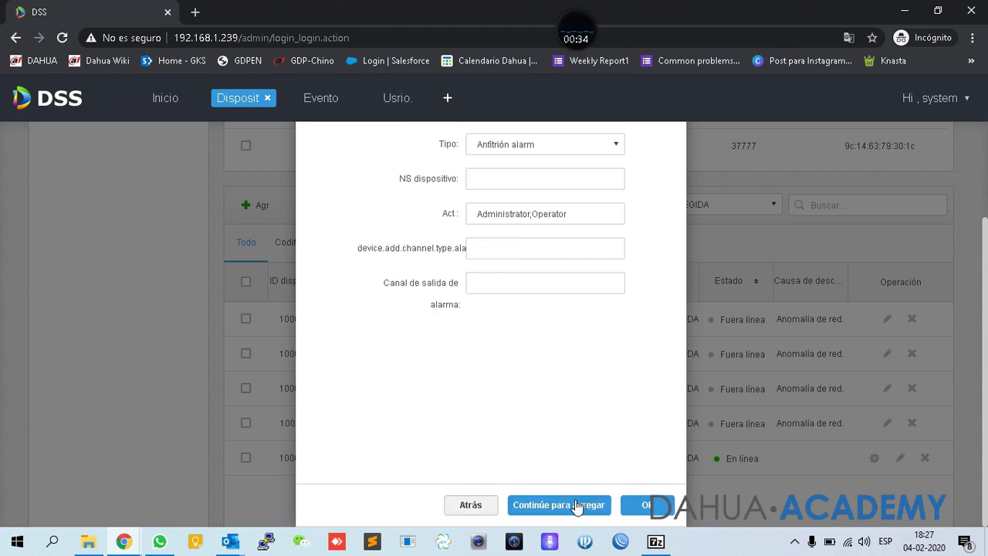
Name the device AlarmPanelTest and add the operadortest role to its assigned roles.
{"action": "scroll", "coordinate": [494, 255], "scroll_direction": "up", "scroll_amount": 2}
{"action": "left_click", "coordinate": [528, 211]}
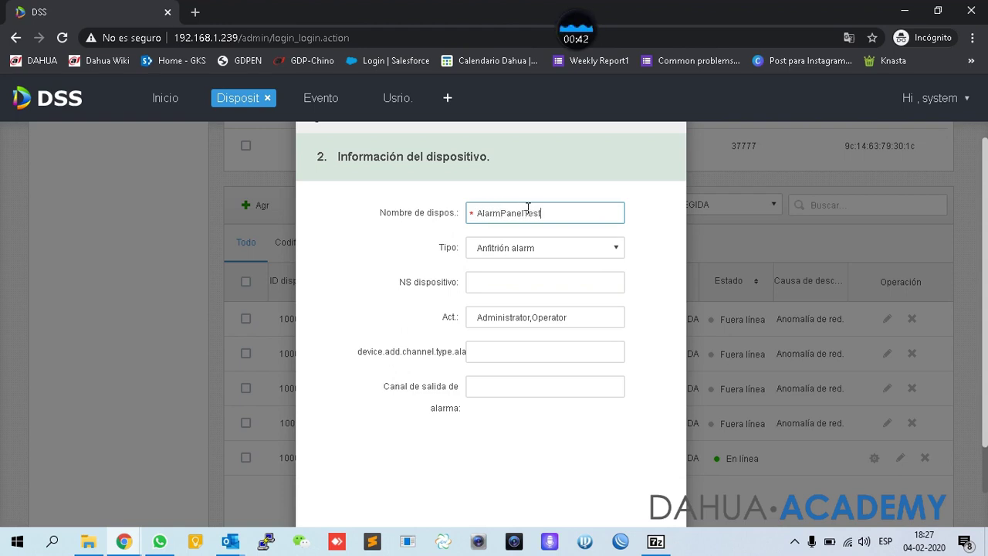
{"action": "left_click", "coordinate": [503, 318]}
{"action": "left_click", "coordinate": [494, 386]}
{"action": "left_click", "coordinate": [584, 473]}
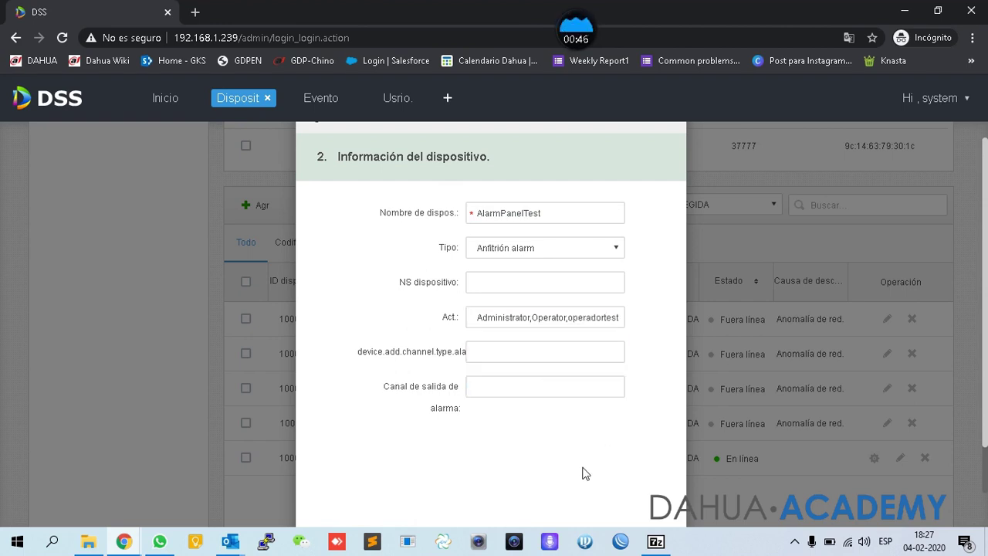
Set 3 alarm input channels and 1 alarm output channel for the panel, and save the device.
{"action": "left_click", "coordinate": [518, 349]}
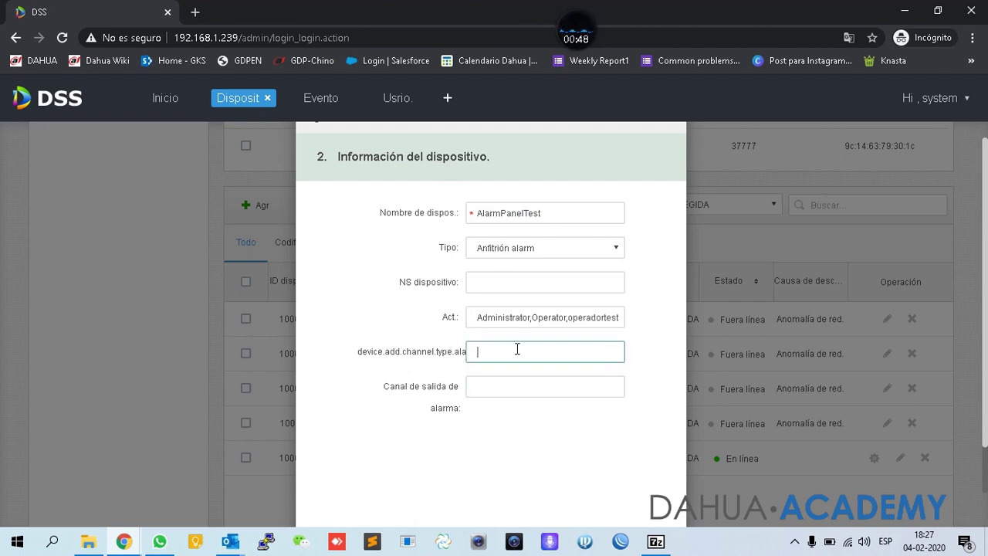
{"action": "key", "text": "Tab"}
{"action": "scroll", "coordinate": [520, 452], "scroll_direction": "down", "scroll_amount": 2}
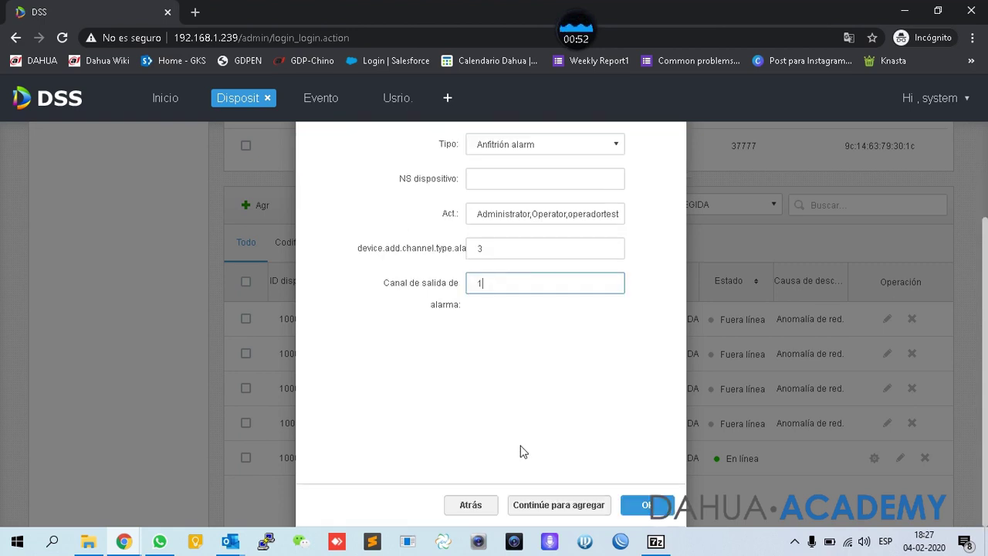
{"action": "left_click", "coordinate": [646, 504]}
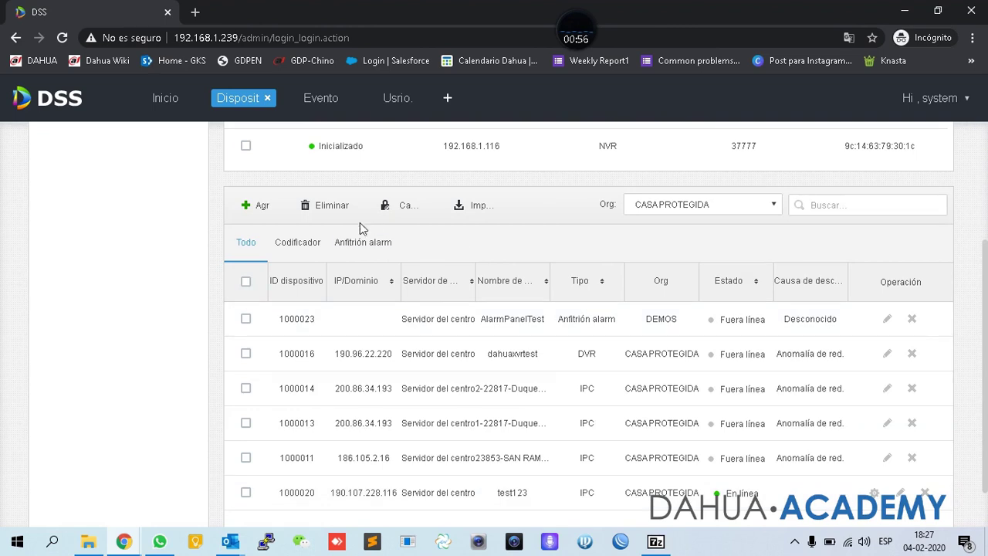
Show only the alarm hosts and refresh the list to check AlarmPanelTest's IP address and connection status.
{"action": "left_click", "coordinate": [339, 243]}
{"action": "left_click", "coordinate": [371, 254]}
{"action": "left_click", "coordinate": [370, 255]}
{"action": "left_click", "coordinate": [371, 255]}
{"action": "left_click", "coordinate": [371, 254]}
{"action": "left_click", "coordinate": [371, 253]}
{"action": "left_click", "coordinate": [371, 252]}
{"action": "left_click", "coordinate": [372, 252]}
{"action": "left_click", "coordinate": [371, 249]}
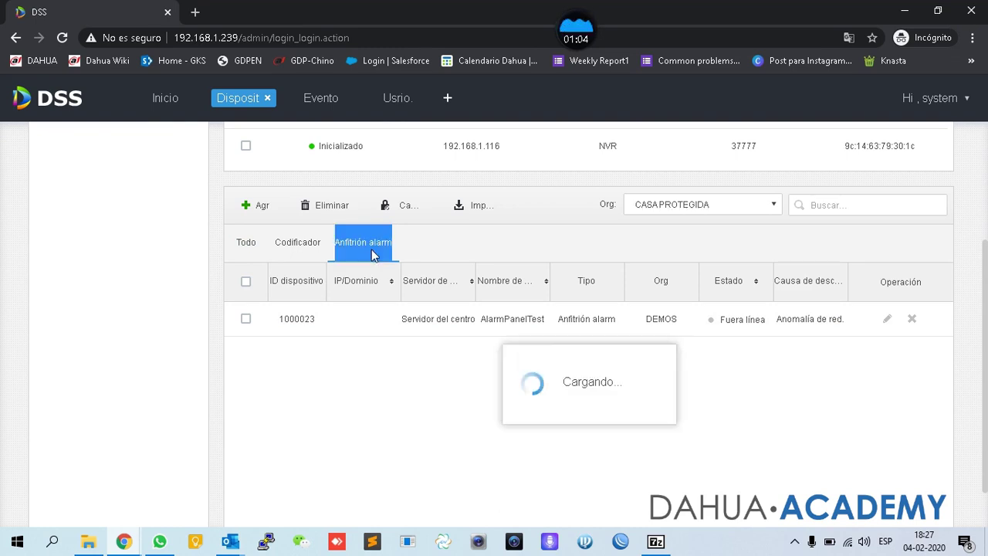
{"action": "left_click", "coordinate": [371, 249]}
{"action": "left_click", "coordinate": [371, 249]}
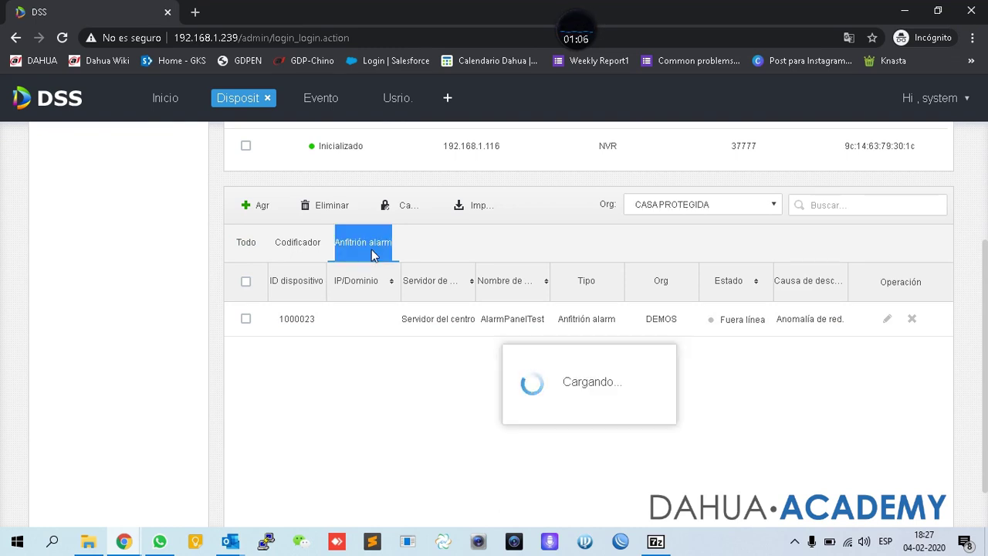
{"action": "double_click", "coordinate": [350, 316]}
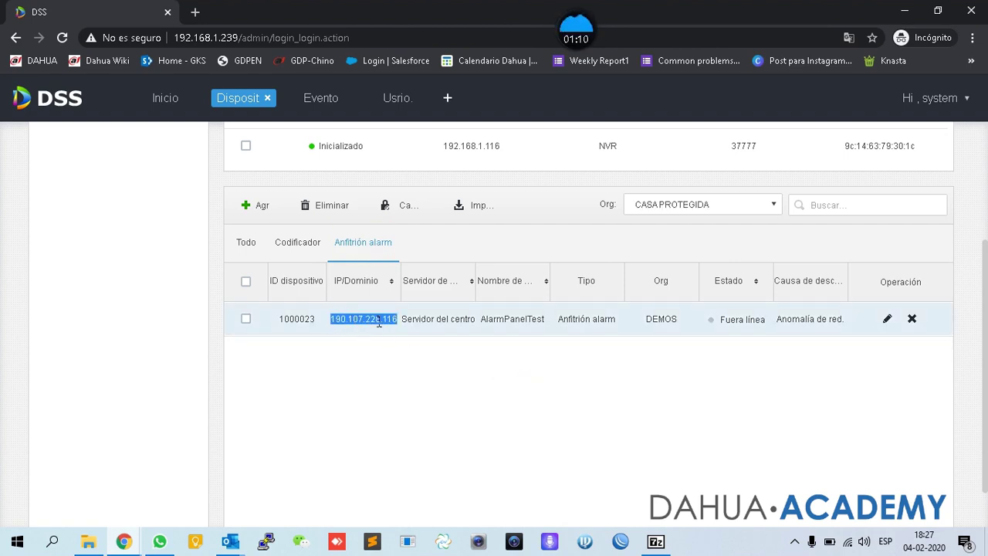
{"action": "left_click", "coordinate": [362, 243]}
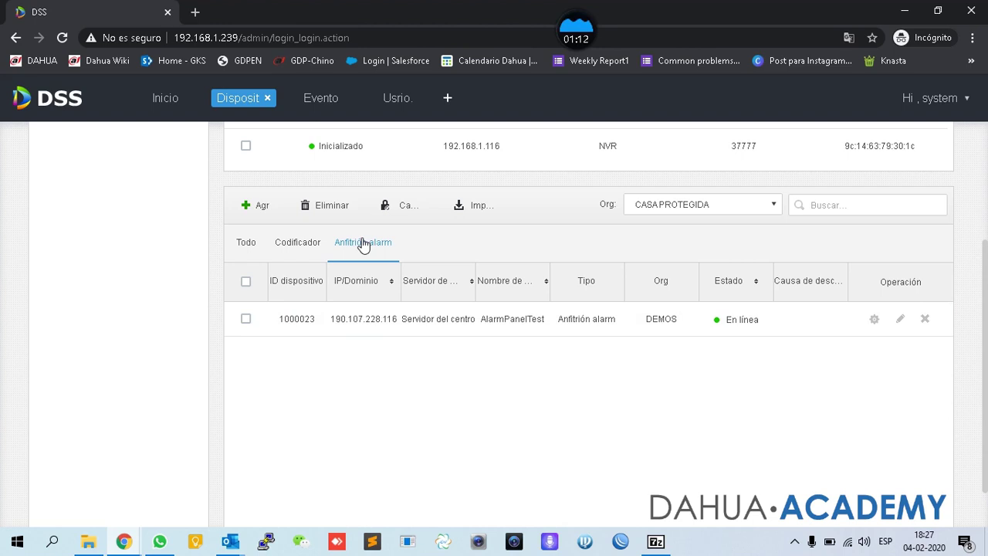
{"action": "left_click_drag", "start_coordinate": [736, 320], "coordinate": [761, 323]}
{"action": "double_click", "coordinate": [426, 321]}
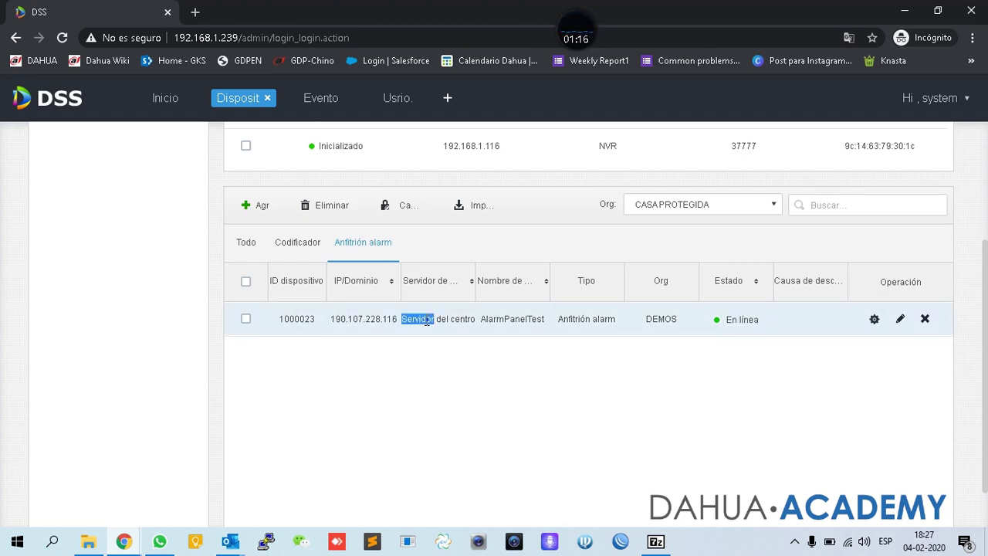
{"action": "double_click", "coordinate": [367, 320]}
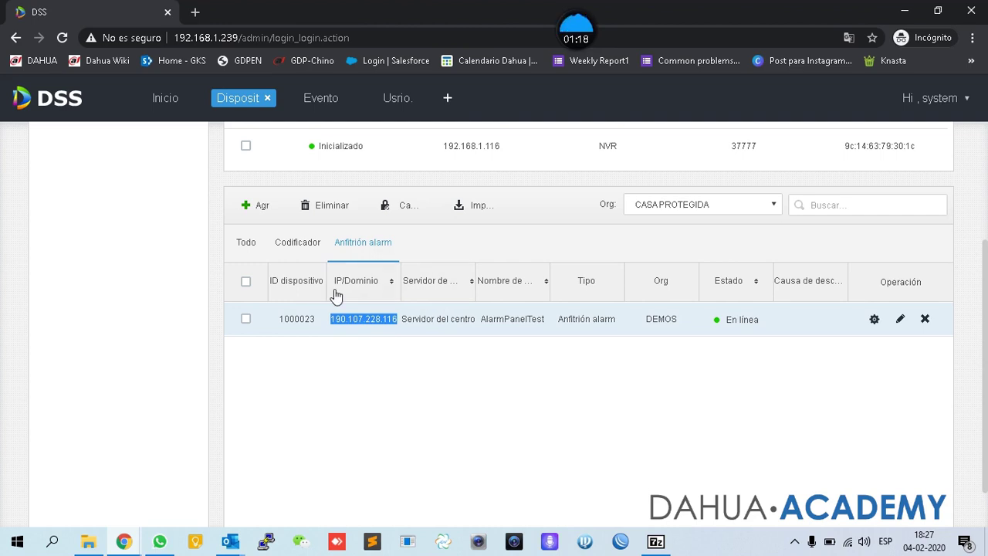
Show the encoder devices and examine the IP address of test123.
{"action": "scroll", "coordinate": [335, 295], "scroll_direction": "up", "scroll_amount": 3}
{"action": "left_click", "coordinate": [294, 349]}
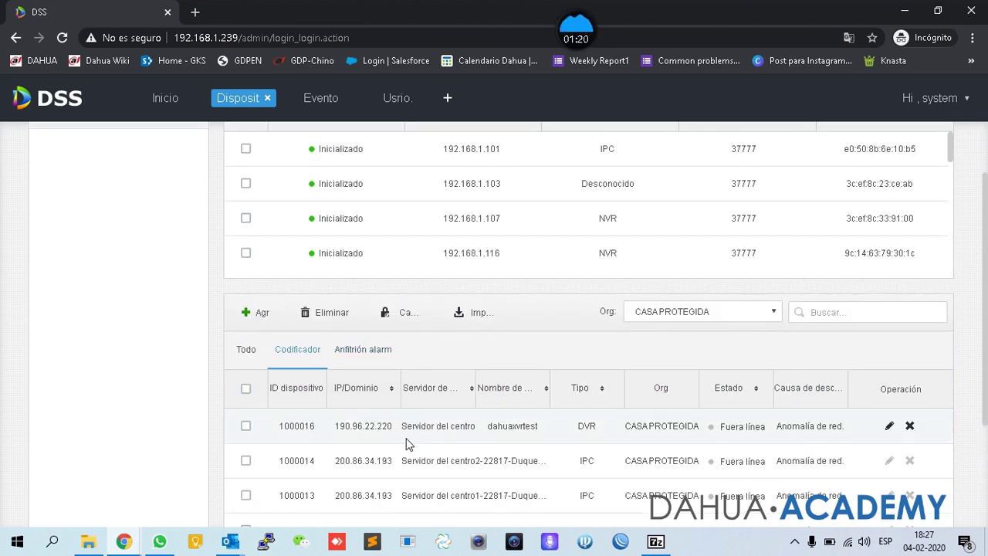
{"action": "scroll", "coordinate": [405, 441], "scroll_direction": "down", "scroll_amount": 2}
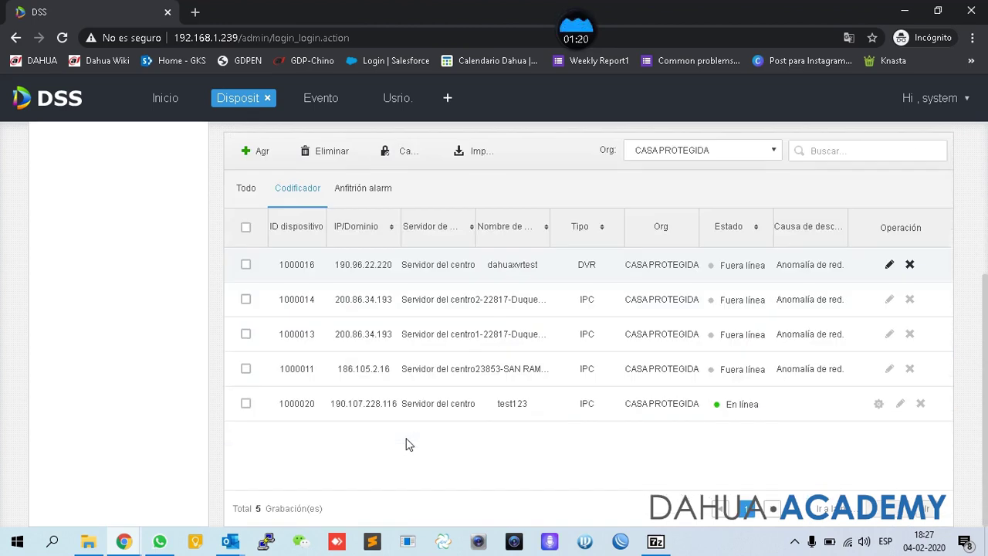
{"action": "double_click", "coordinate": [368, 404]}
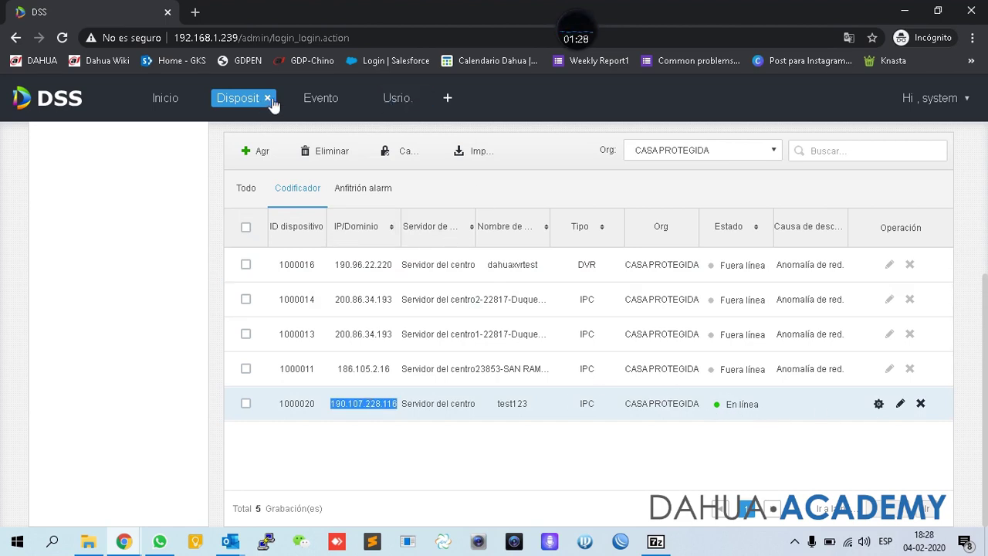
Open the system user's settings in user management to review its roles and permissions, and close them without changes.
{"action": "left_click", "coordinate": [400, 100]}
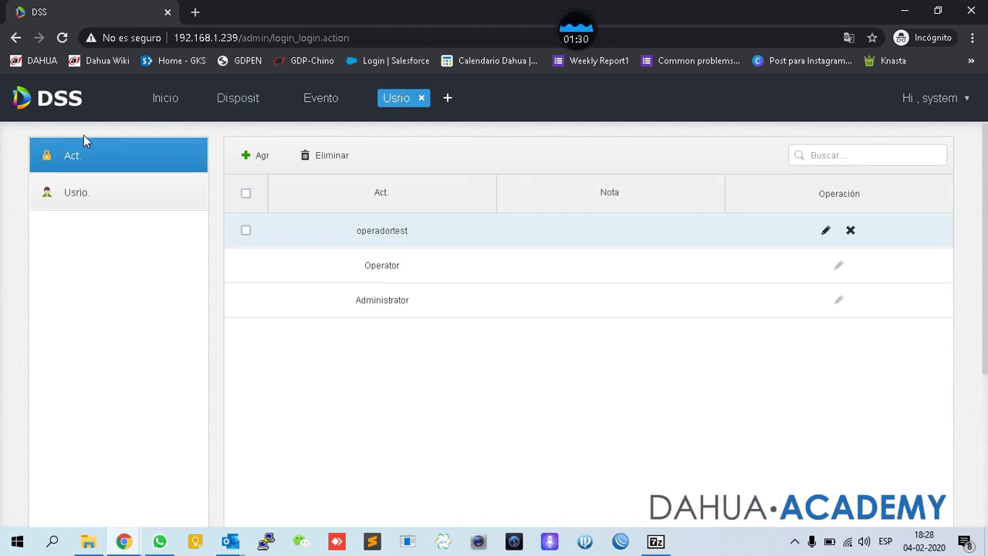
{"action": "left_click", "coordinate": [78, 194]}
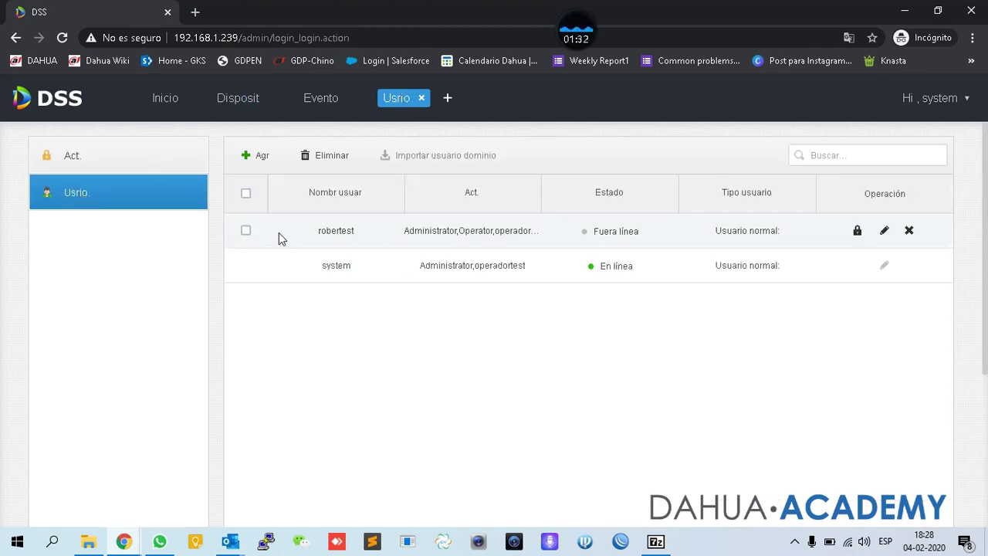
{"action": "left_click", "coordinate": [884, 265]}
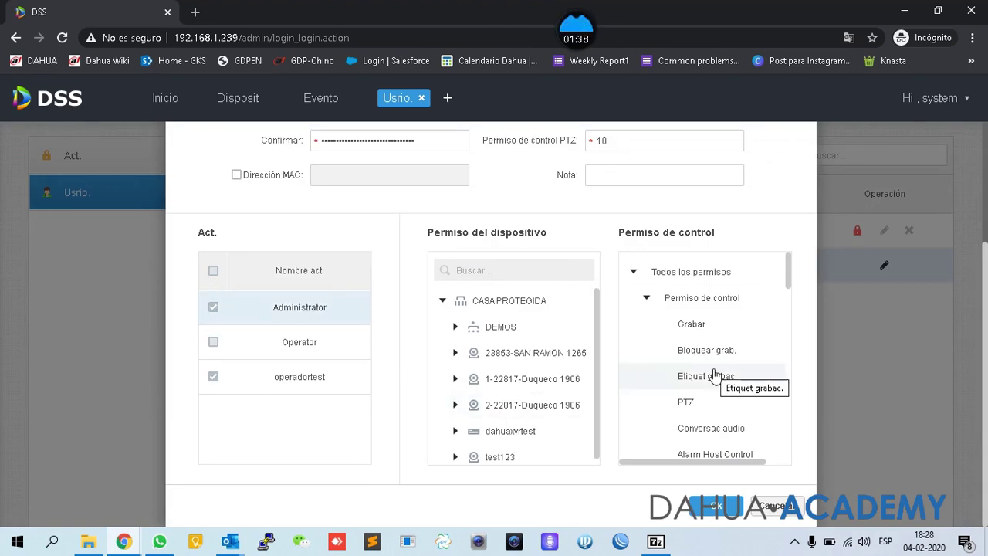
{"action": "scroll", "coordinate": [713, 285], "scroll_direction": "up", "scroll_amount": 2}
{"action": "scroll", "coordinate": [718, 278], "scroll_direction": "up", "scroll_amount": 1}
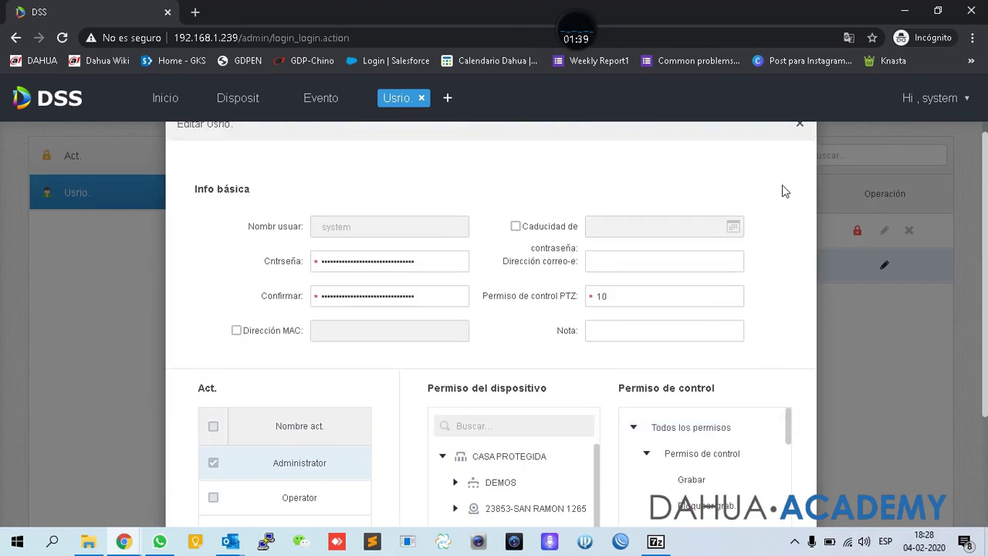
{"action": "left_click", "coordinate": [801, 126]}
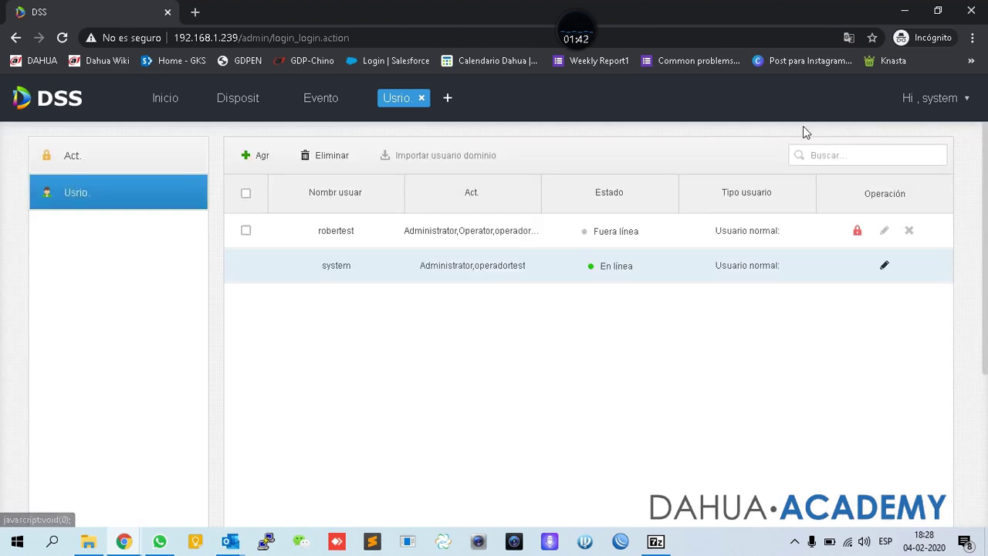
Review the operadortest role's control permissions and its device permissions under DEMOS, and confirm the role.
{"action": "left_click", "coordinate": [99, 145]}
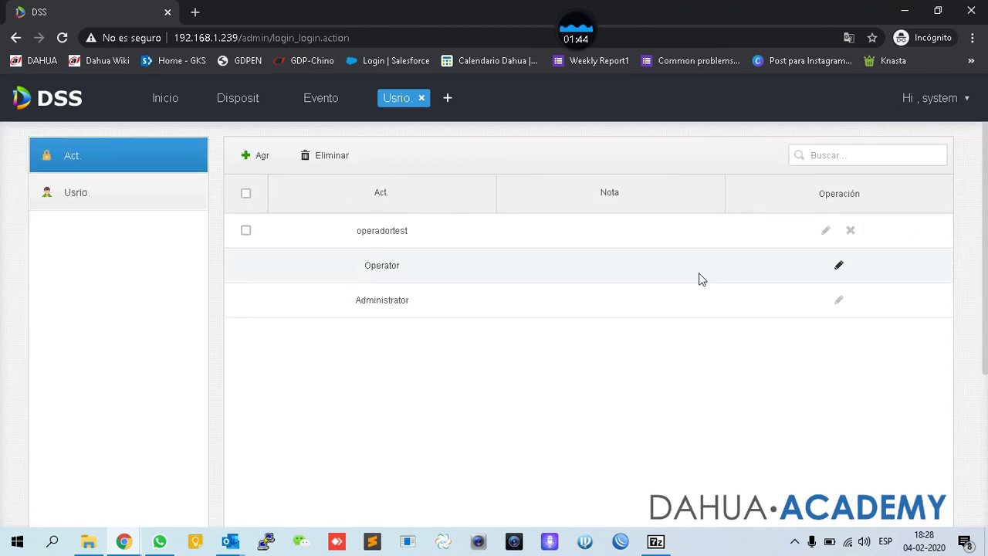
{"action": "left_click", "coordinate": [827, 232]}
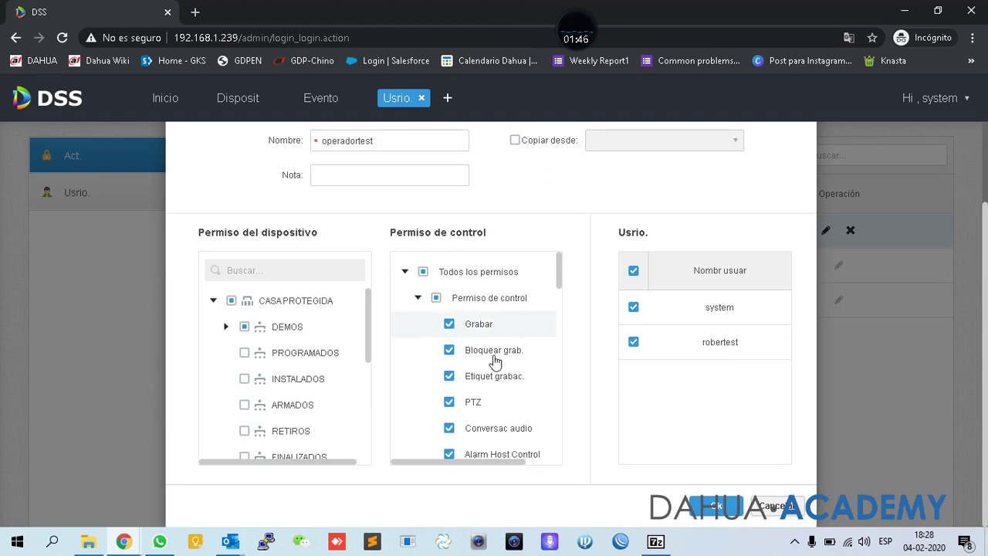
{"action": "scroll", "coordinate": [272, 374], "scroll_direction": "down", "scroll_amount": 3}
{"action": "scroll", "coordinate": [271, 375], "scroll_direction": "up", "scroll_amount": 3}
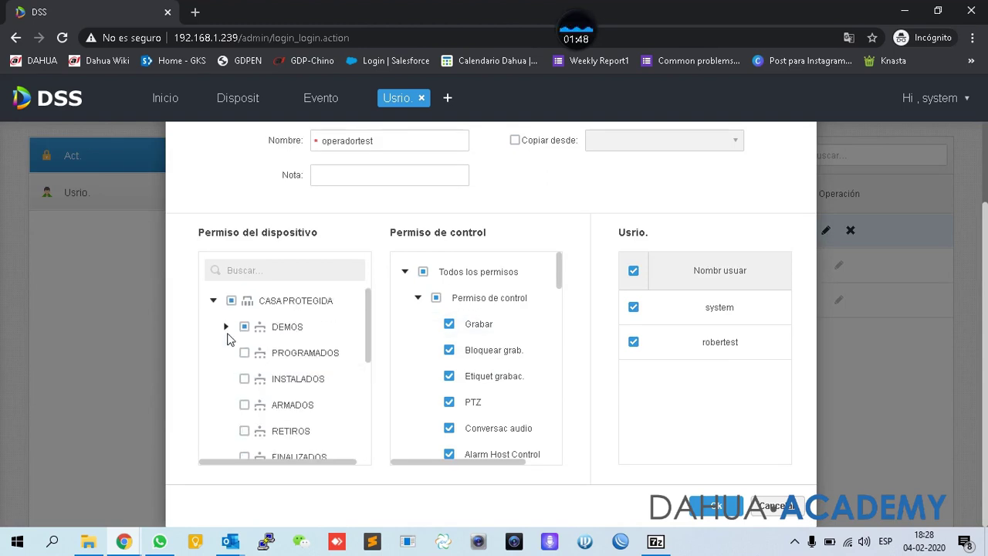
{"action": "left_click", "coordinate": [224, 327]}
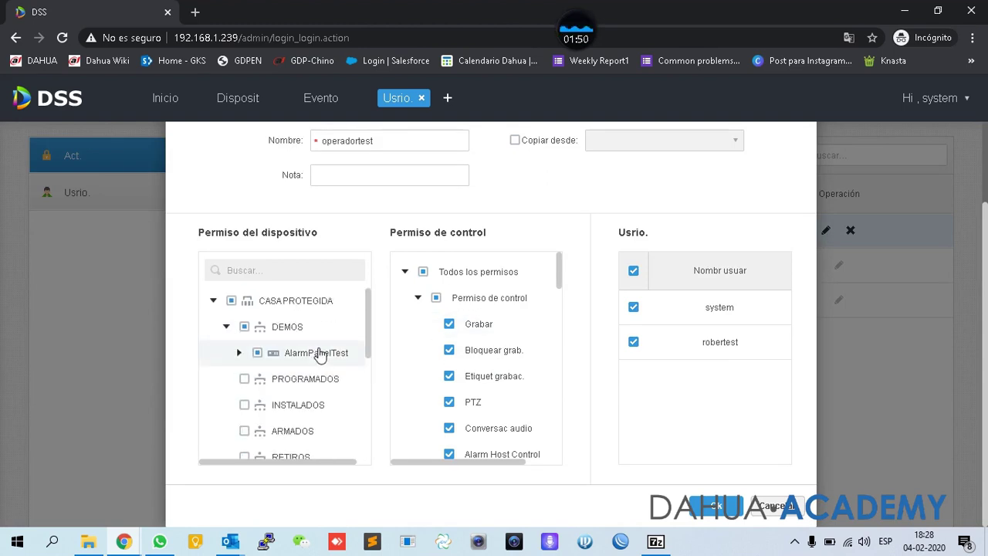
{"action": "left_click", "coordinate": [716, 506]}
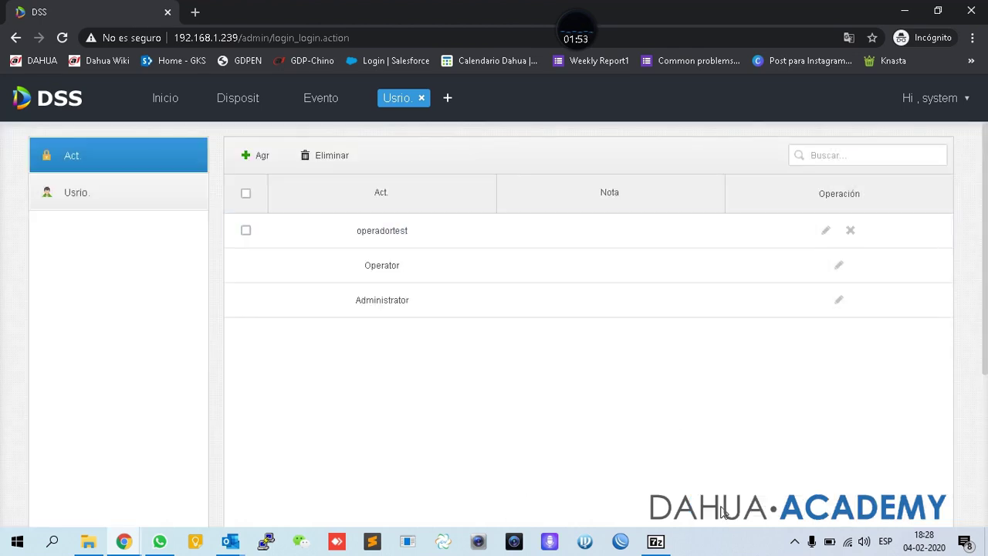
Start a new alarm scheme in event management with the device alarm type Emergency Button and AlarmPanelTest under DEMOS as source.
{"action": "left_click", "coordinate": [317, 100]}
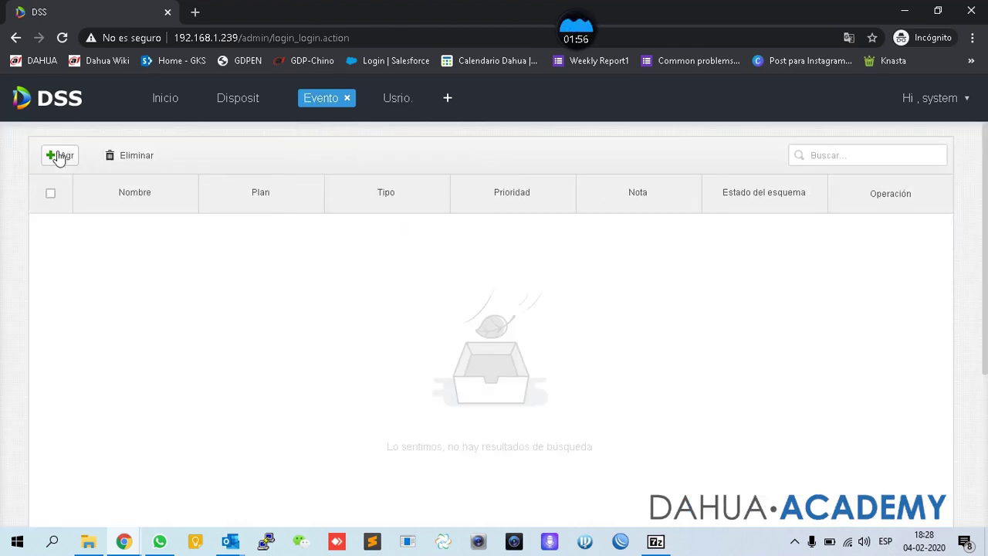
{"action": "left_click", "coordinate": [60, 156]}
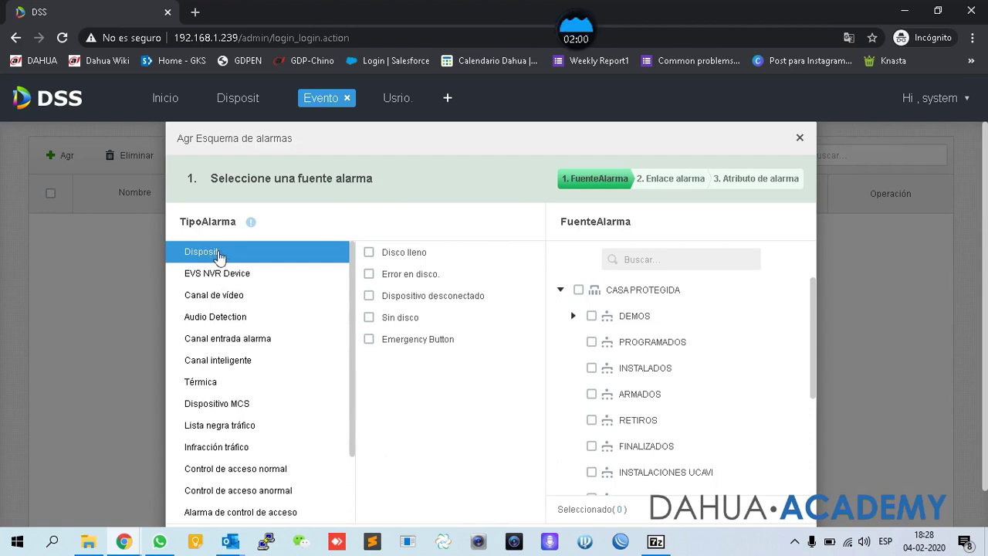
{"action": "left_click", "coordinate": [369, 339]}
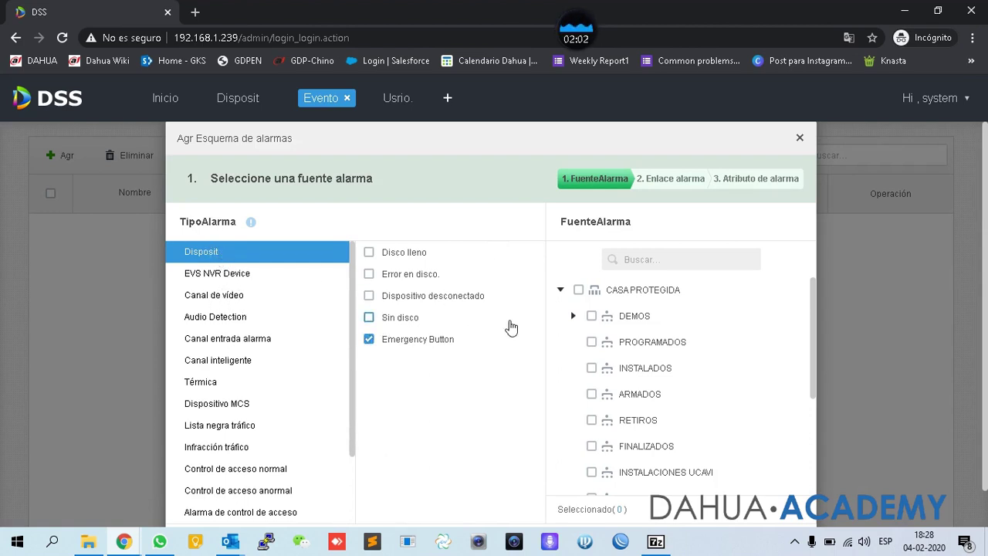
{"action": "left_click", "coordinate": [573, 315]}
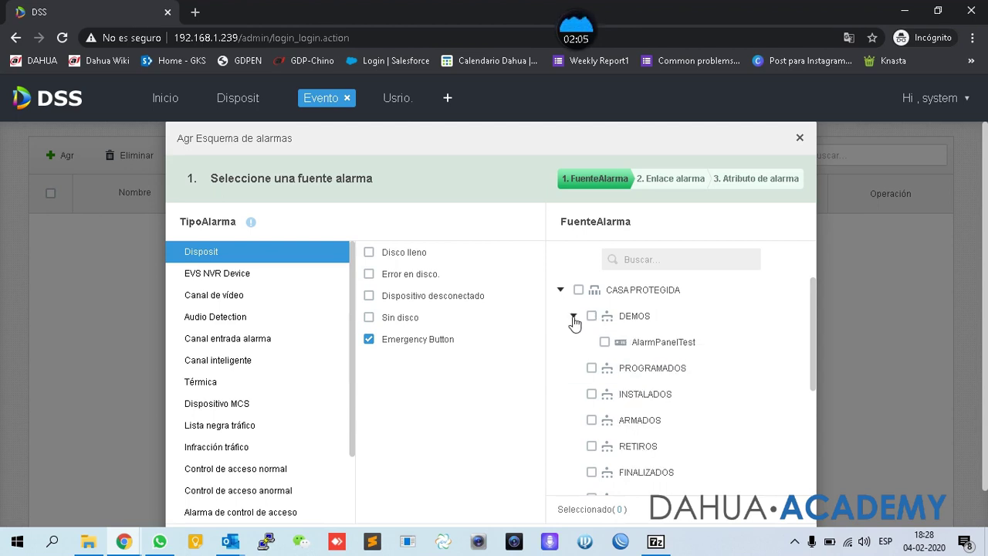
{"action": "left_click", "coordinate": [605, 343]}
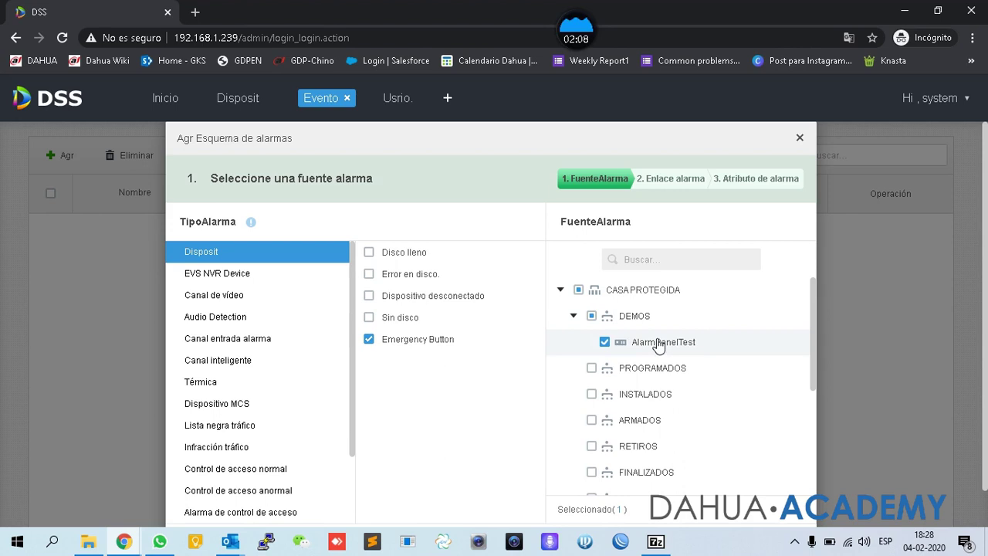
{"action": "scroll", "coordinate": [587, 463], "scroll_direction": "down", "scroll_amount": 5}
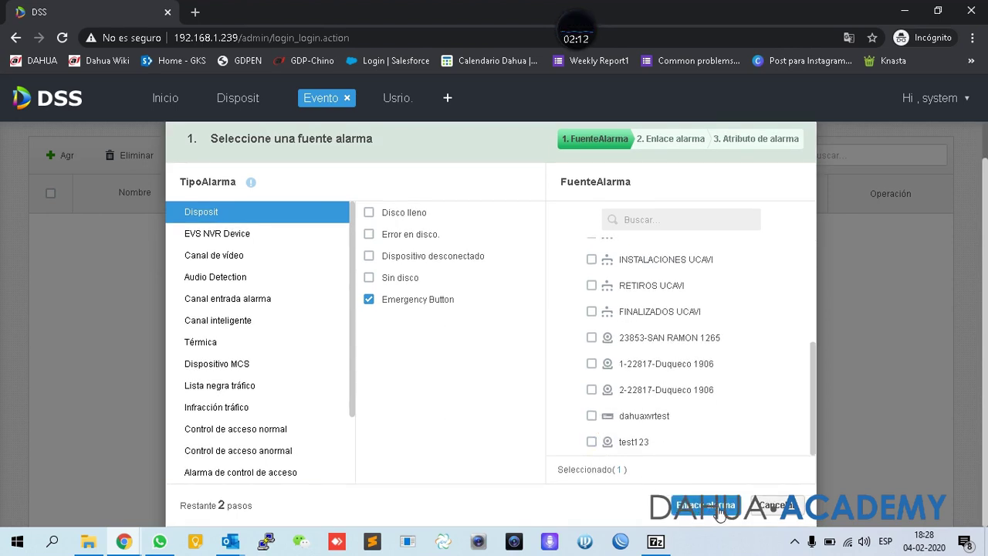
Link camera test123 to the alarm with position Sin almacenar, and have it open on the client when the alarm goes off.
{"action": "left_click", "coordinate": [705, 505]}
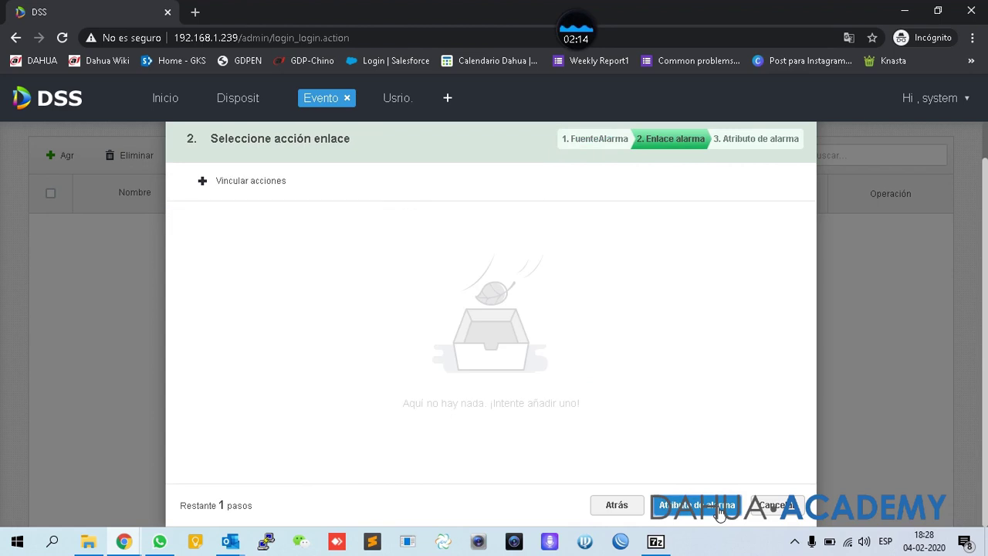
{"action": "left_click", "coordinate": [237, 183]}
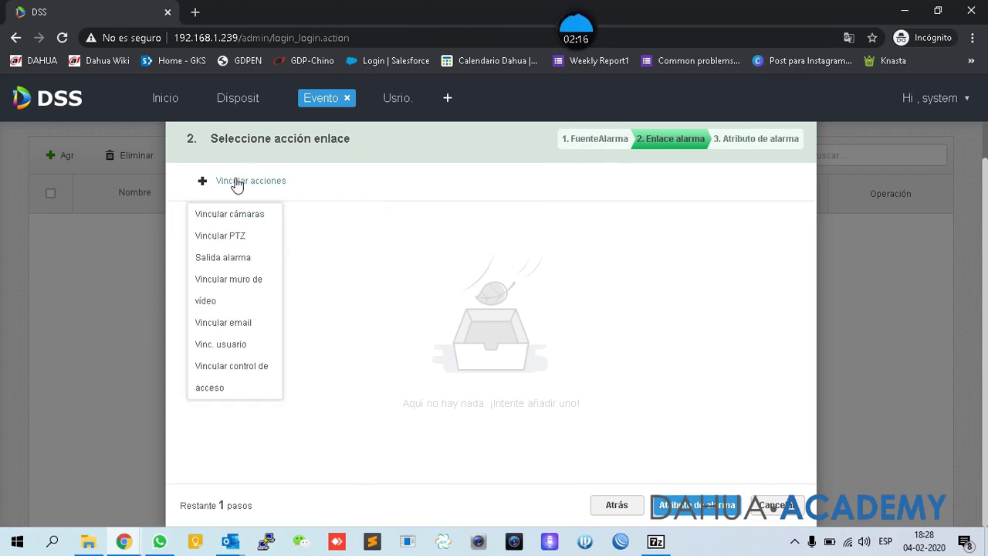
{"action": "left_click", "coordinate": [236, 216]}
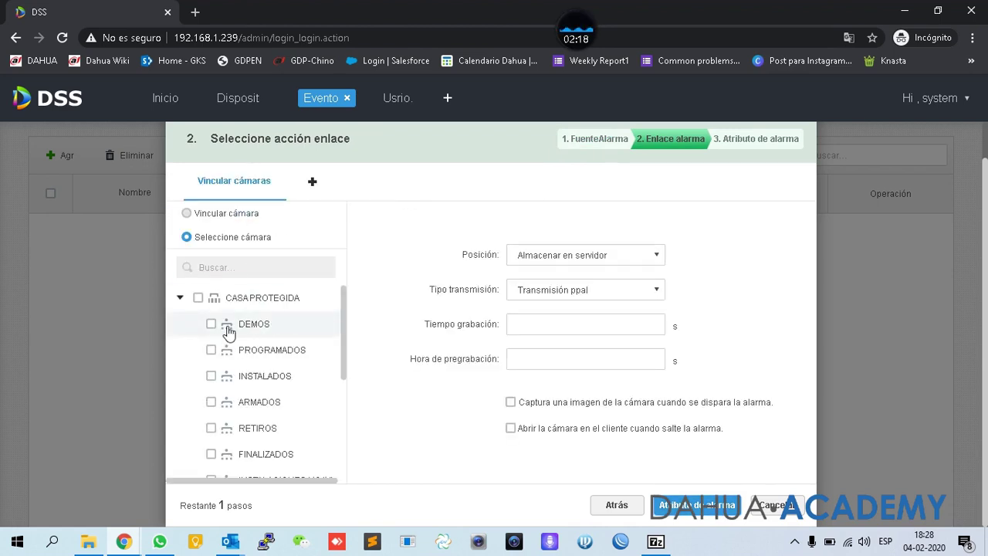
{"action": "scroll", "coordinate": [209, 326], "scroll_direction": "down", "scroll_amount": 5}
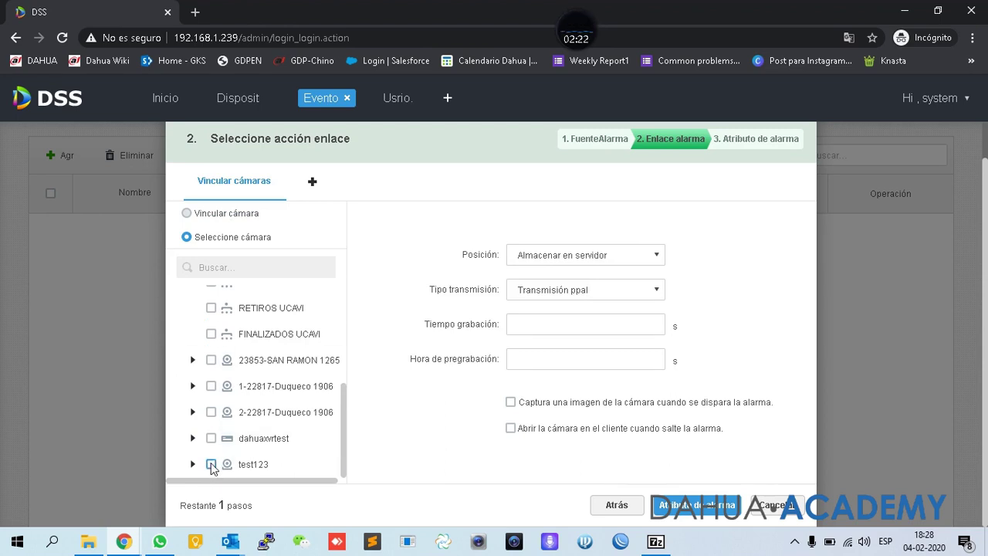
{"action": "left_click", "coordinate": [609, 256]}
{"action": "left_click", "coordinate": [562, 304]}
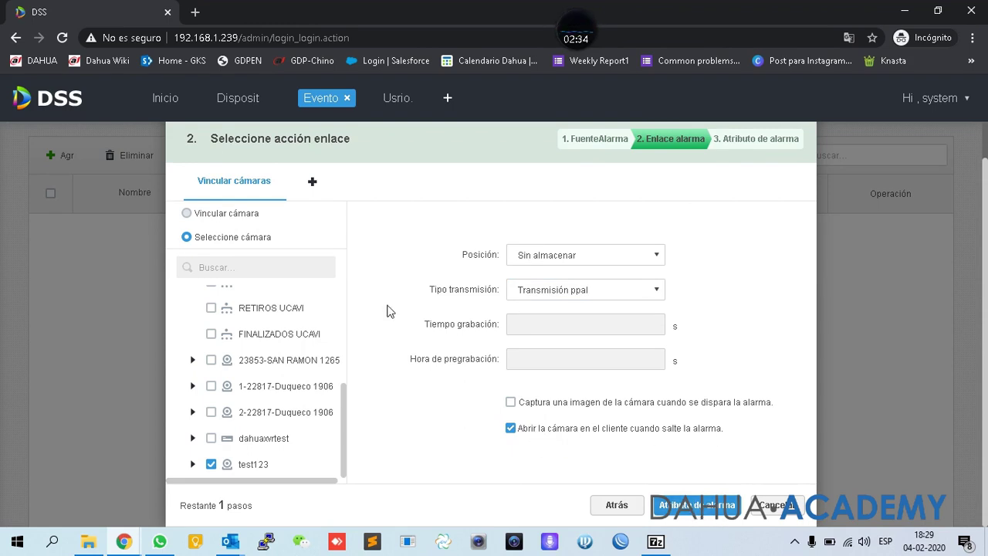
Link the system user under operadortest to the alarm, and recheck the linked camera's settings.
{"action": "left_click", "coordinate": [315, 182]}
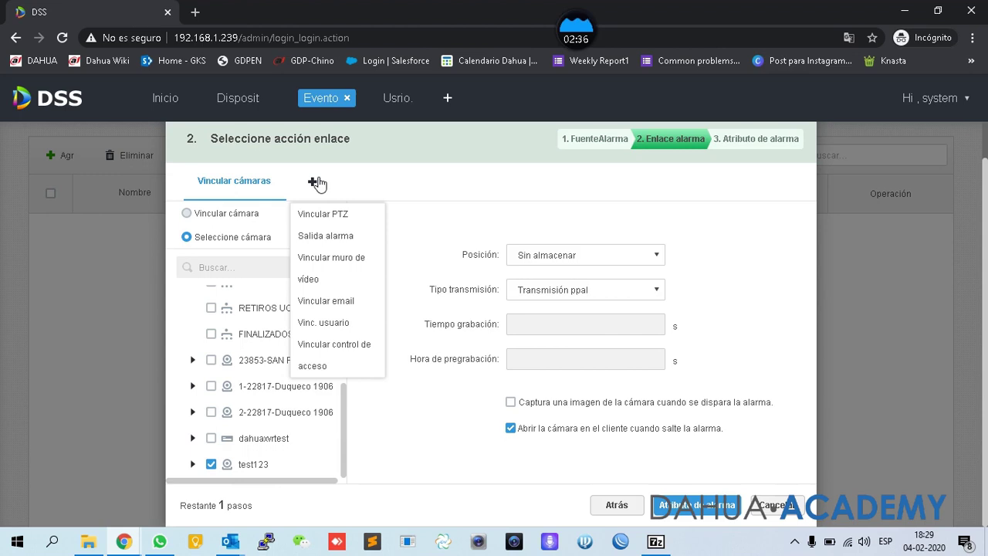
{"action": "left_click", "coordinate": [343, 324]}
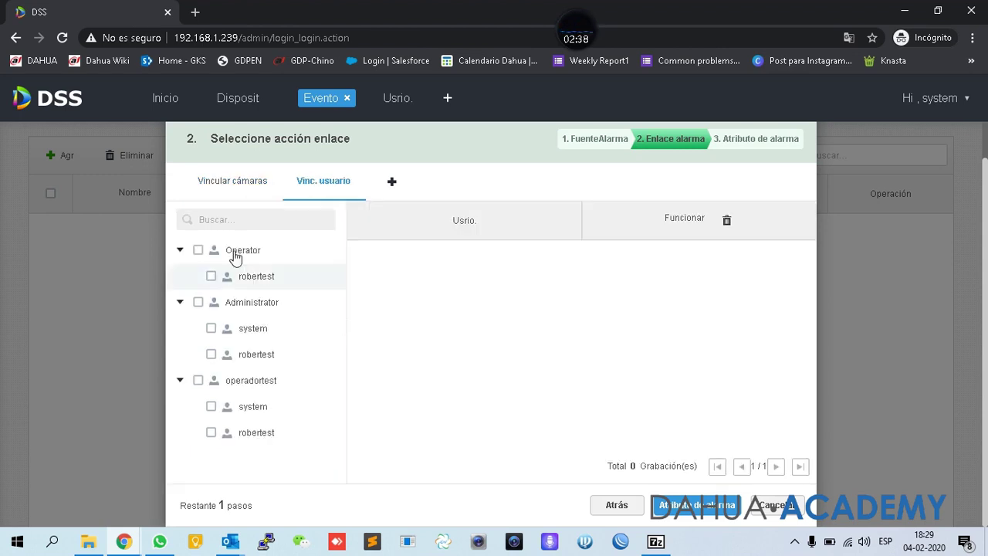
{"action": "left_click", "coordinate": [212, 407]}
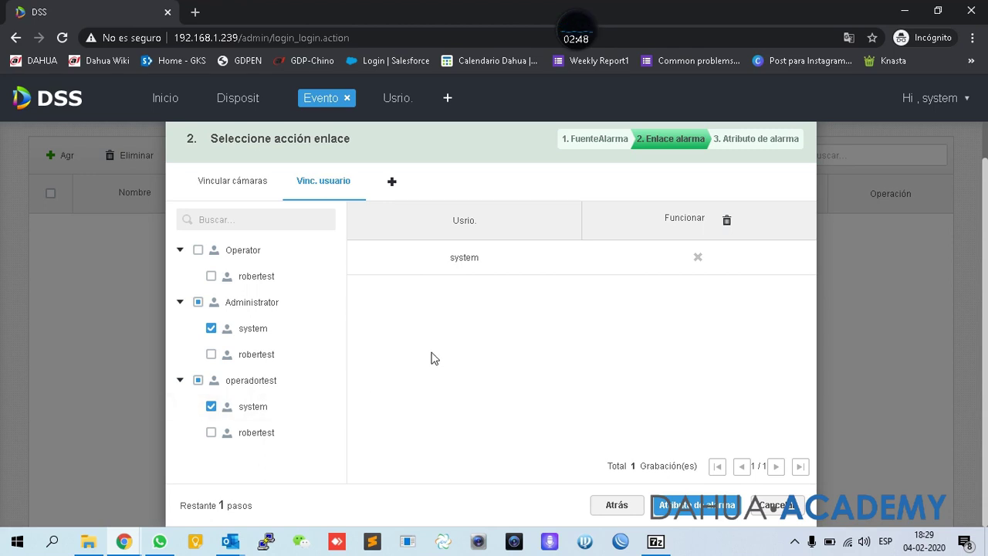
{"action": "left_click", "coordinate": [232, 185]}
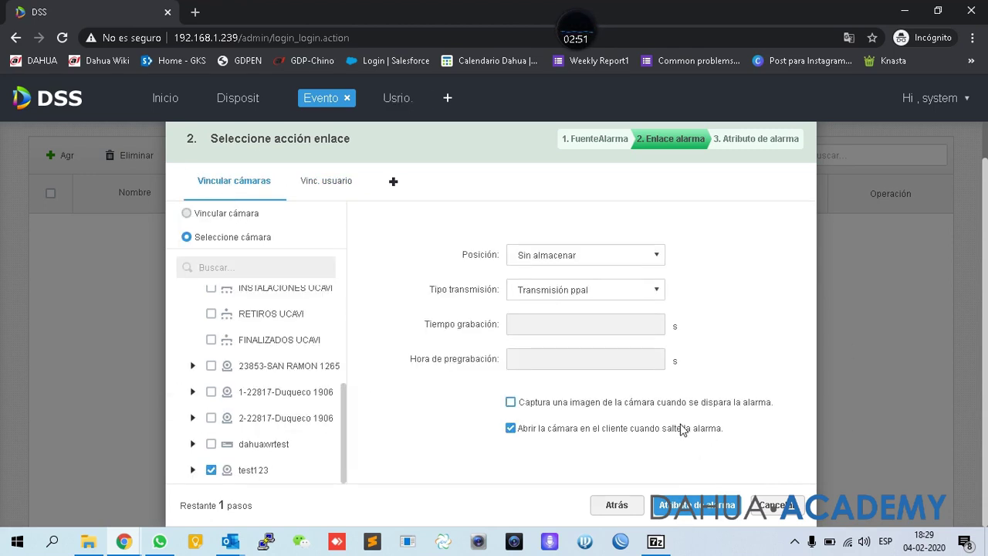
Name the scheme AlarmPanel Emargency button, add the note prueba, and save it with All-Period Template and priority Alta.
{"action": "left_click", "coordinate": [706, 509]}
{"action": "left_click", "coordinate": [496, 245]}
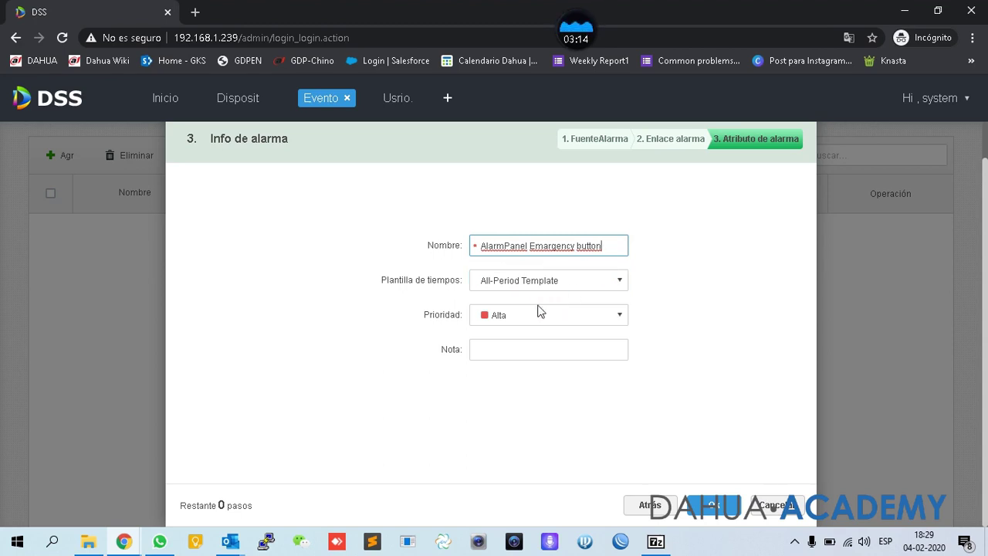
{"action": "left_click", "coordinate": [513, 350]}
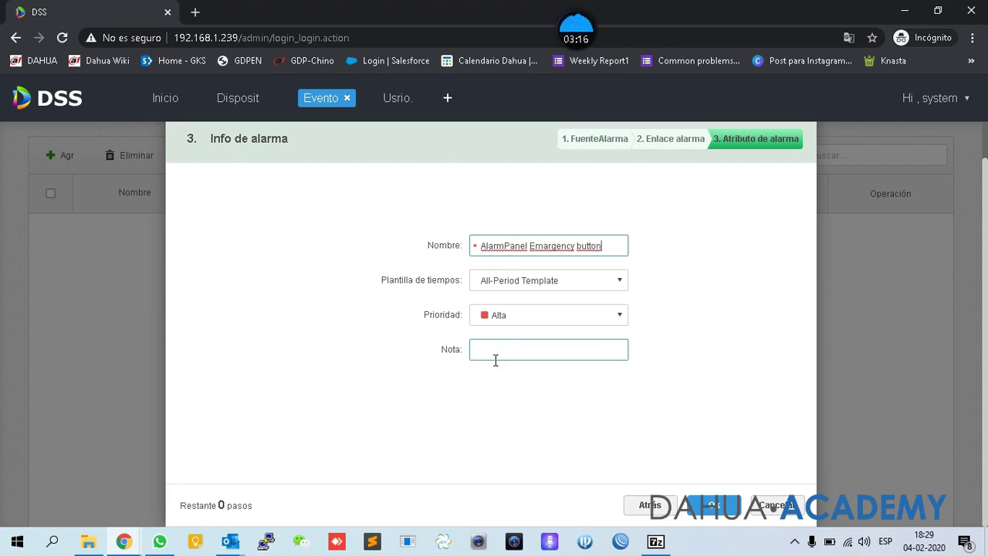
{"action": "left_click", "coordinate": [517, 352]}
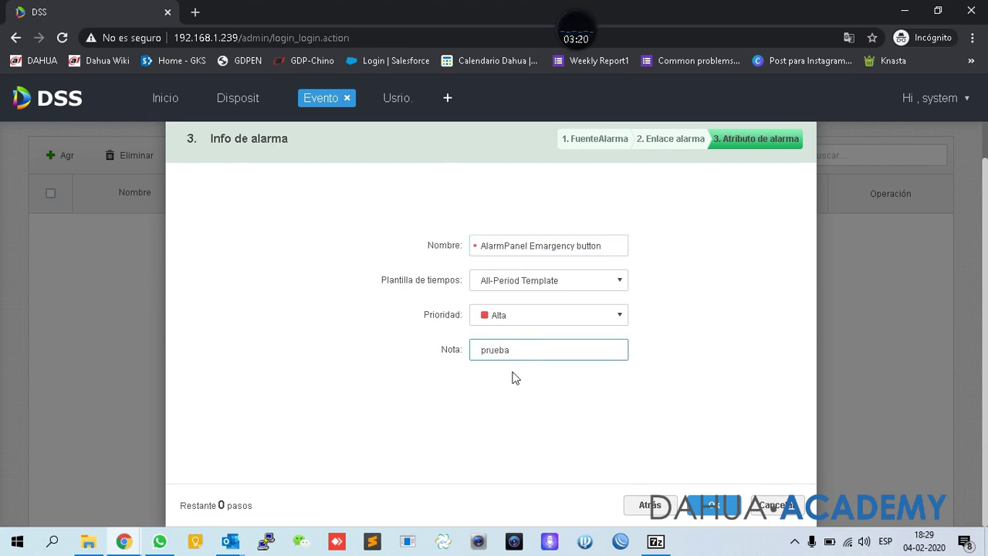
{"action": "left_click", "coordinate": [708, 506]}
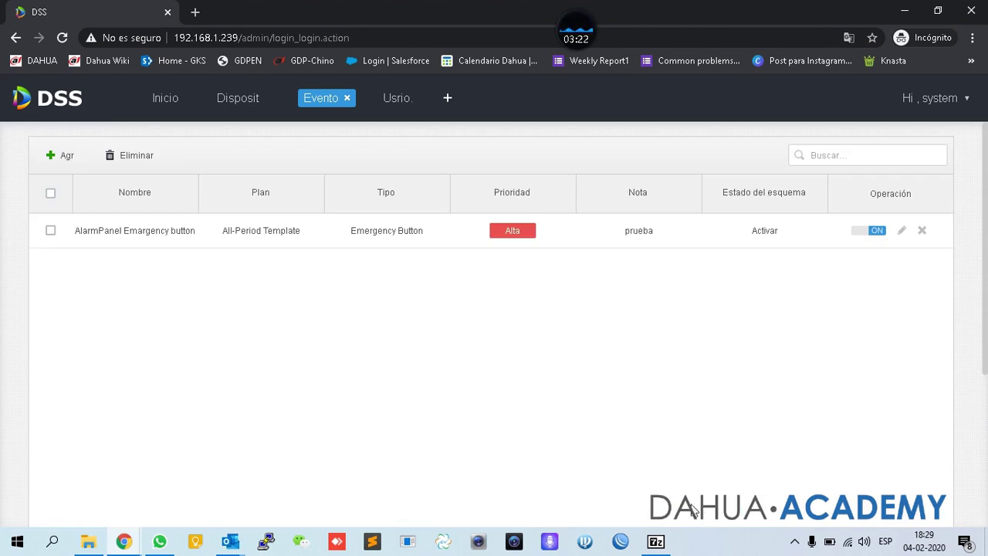
Start another alarm scheme with the alarm input channel type Alarm Anfitrión and AlarmPanelTest under DEMOS as source.
{"action": "left_click", "coordinate": [67, 159]}
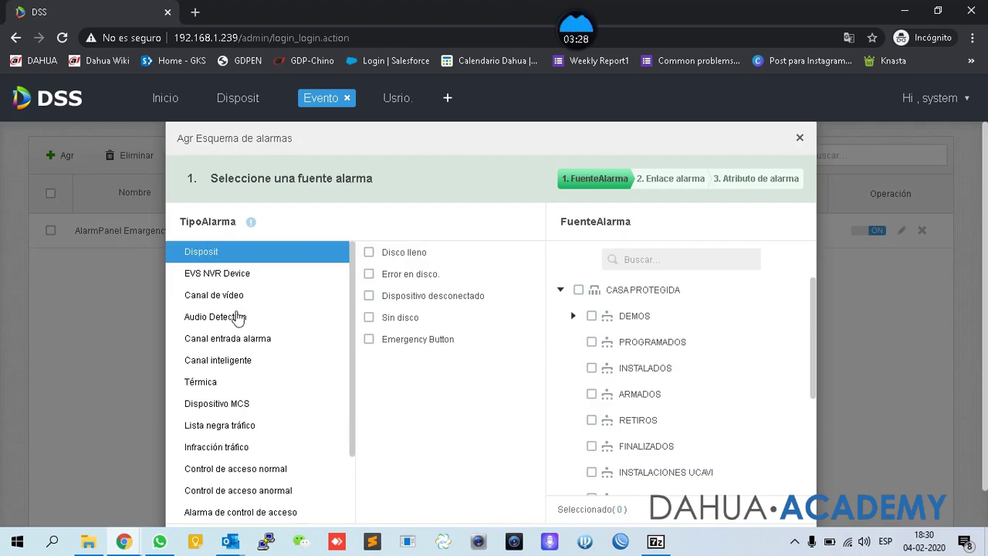
{"action": "left_click", "coordinate": [240, 339]}
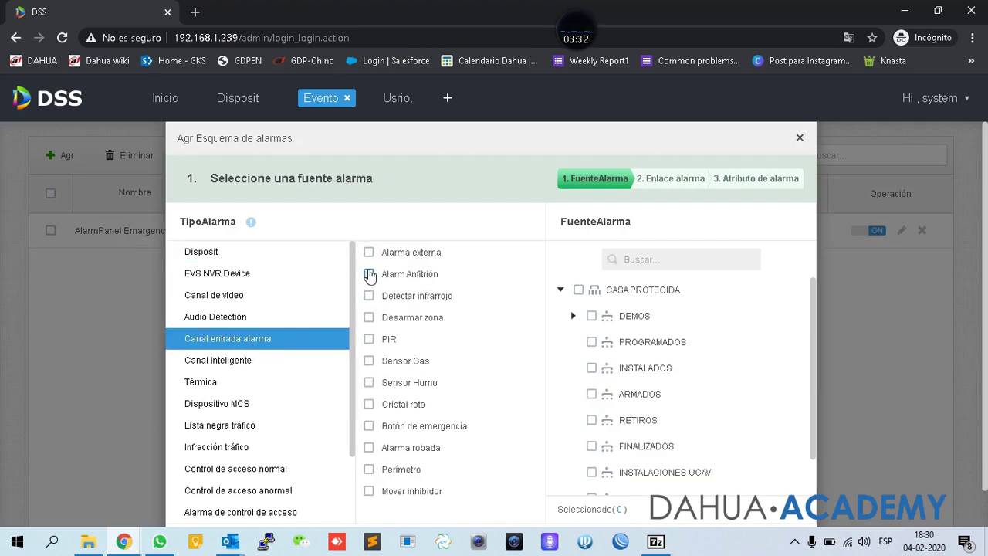
{"action": "left_click", "coordinate": [572, 316]}
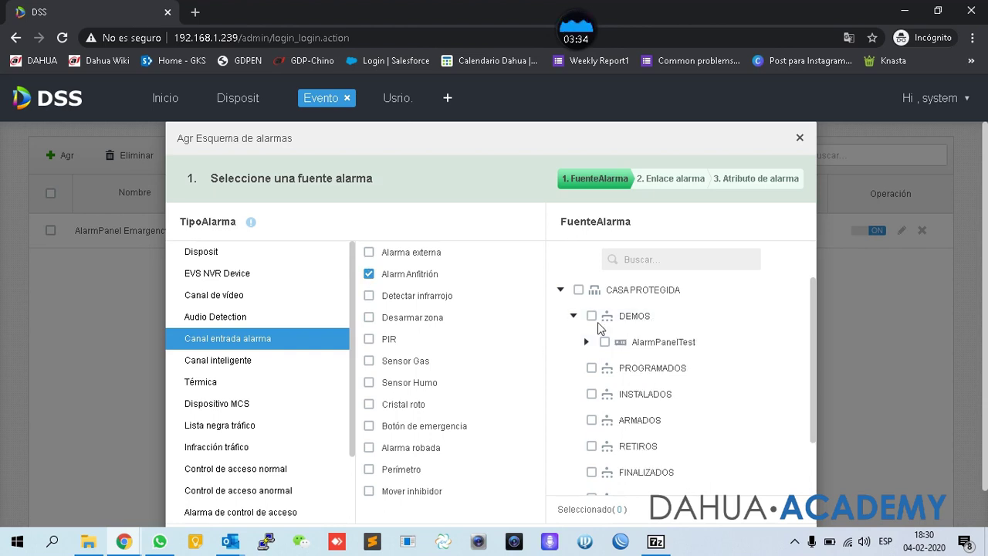
{"action": "scroll", "coordinate": [753, 367], "scroll_direction": "down", "scroll_amount": 2}
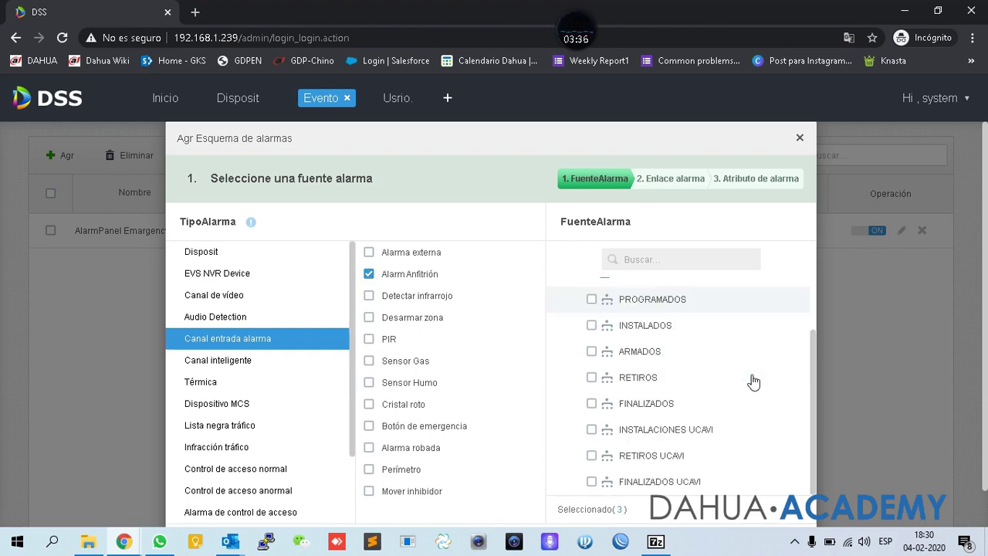
{"action": "scroll", "coordinate": [701, 472], "scroll_direction": "down", "scroll_amount": 1}
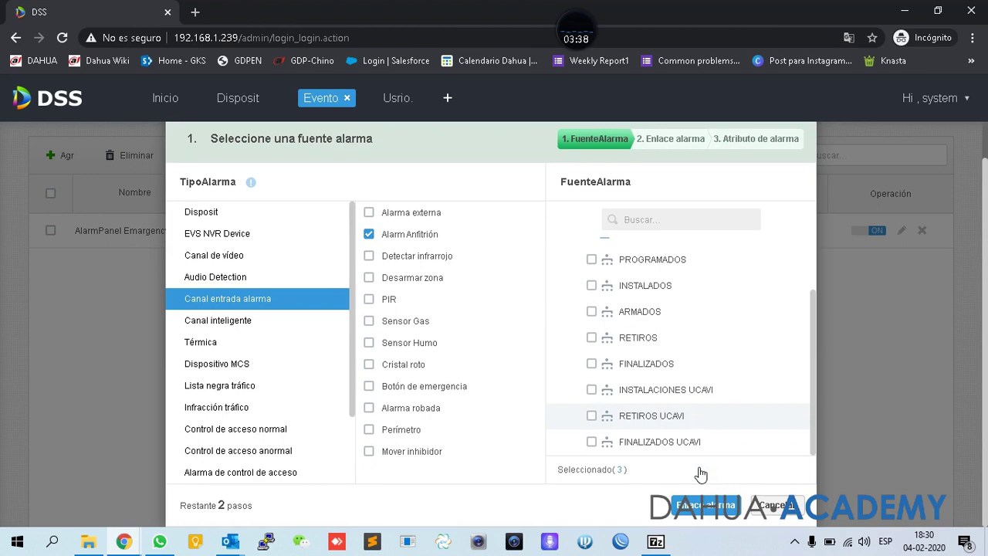
Link camera test123 to the Alarm Anfitrión scheme without storage, and enable opening it on the client when the alarm goes off.
{"action": "left_click", "coordinate": [706, 511]}
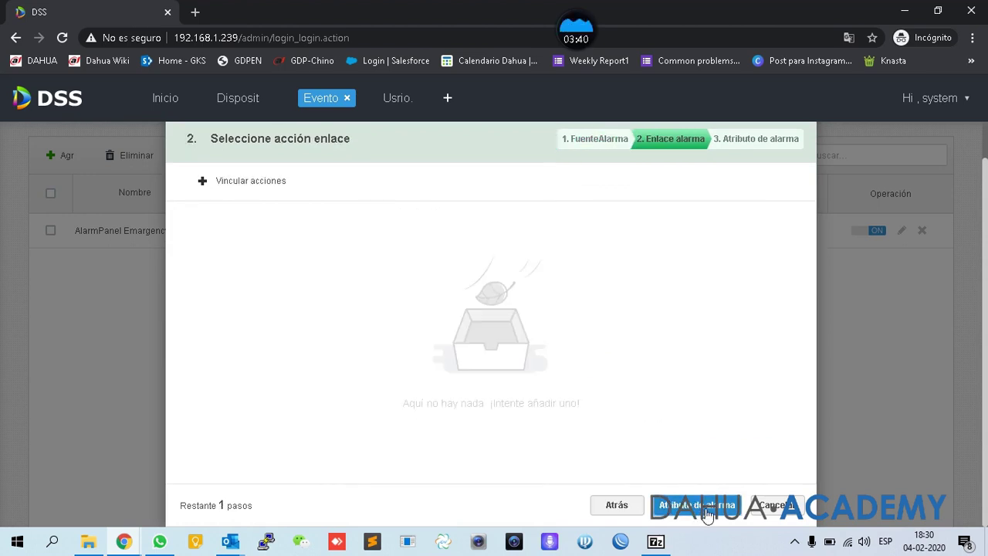
{"action": "mouse_move", "coordinate": [242, 183]}
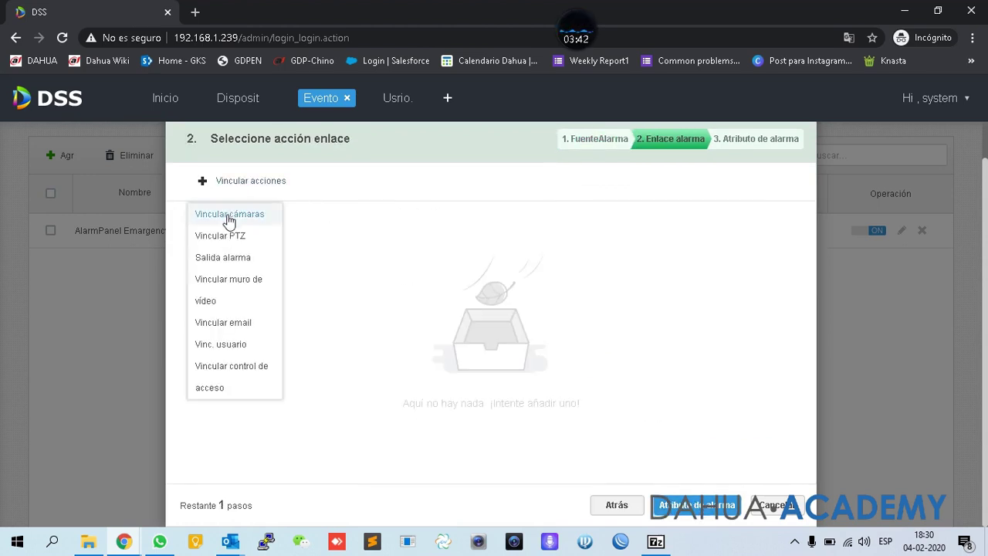
{"action": "left_click", "coordinate": [228, 215]}
{"action": "left_click", "coordinate": [212, 241]}
{"action": "scroll", "coordinate": [232, 378], "scroll_direction": "down", "scroll_amount": 5}
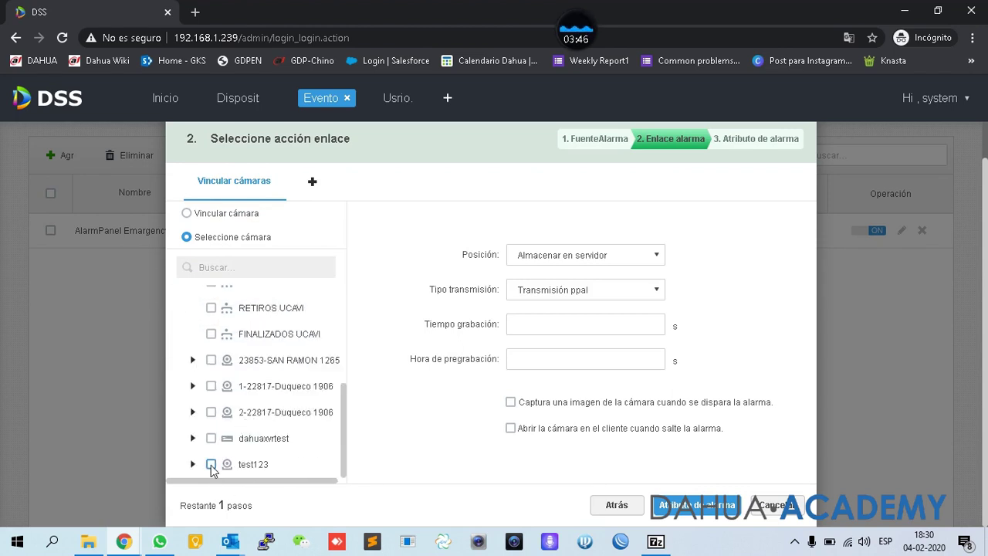
{"action": "left_click", "coordinate": [211, 465]}
{"action": "left_click", "coordinate": [548, 256]}
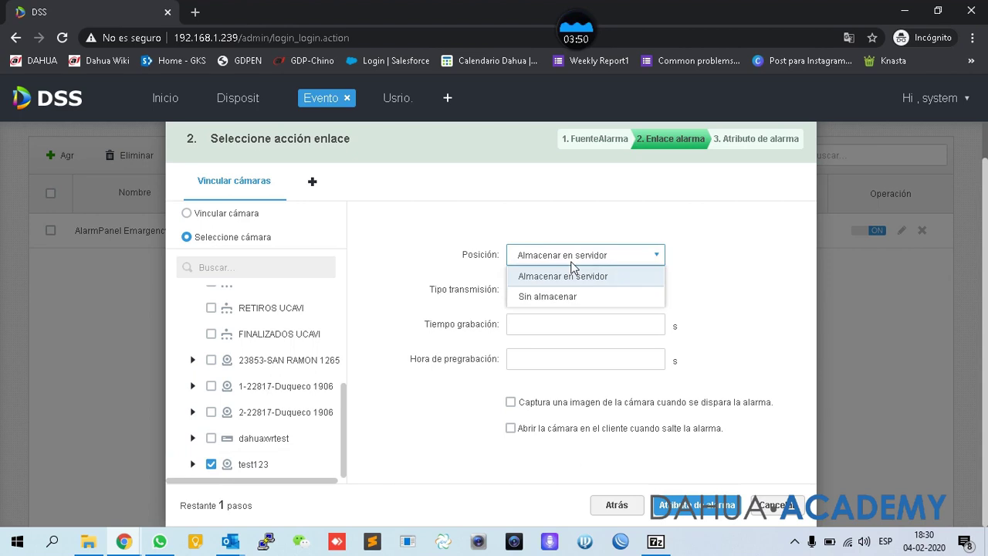
{"action": "left_click", "coordinate": [561, 297]}
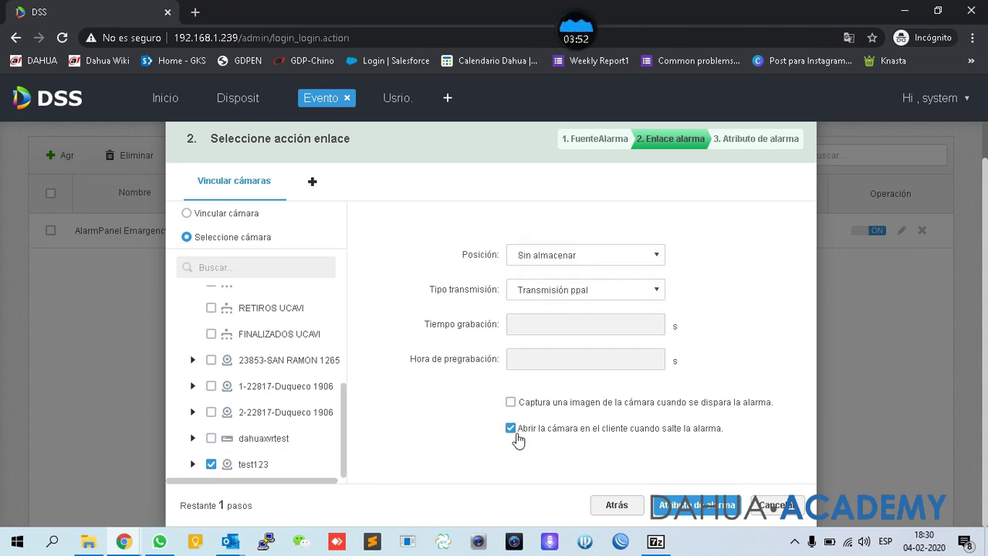
Add a user link to the Alarm Anfitrión scheme for the system user under operadortest.
{"action": "left_click", "coordinate": [312, 183]}
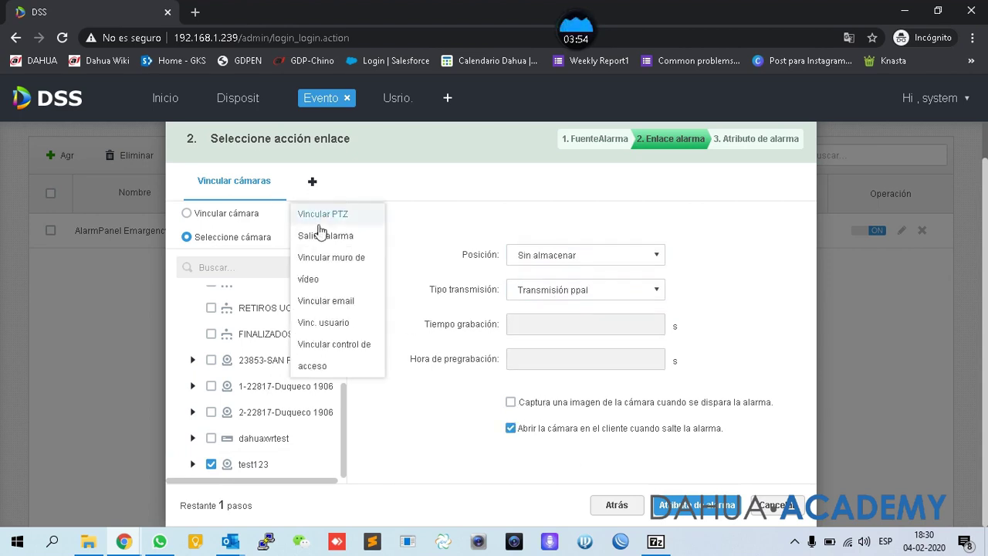
{"action": "left_click", "coordinate": [323, 322]}
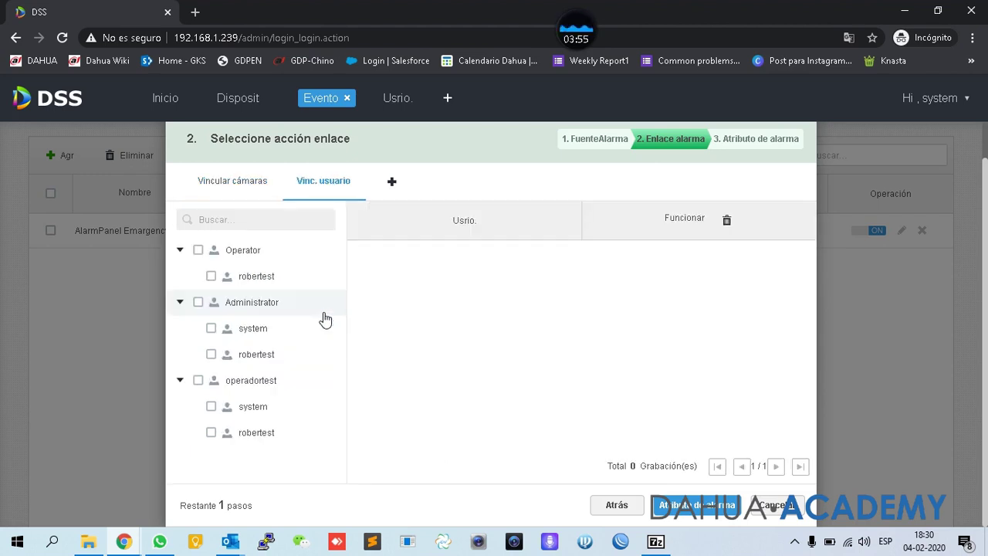
{"action": "left_click", "coordinate": [211, 407]}
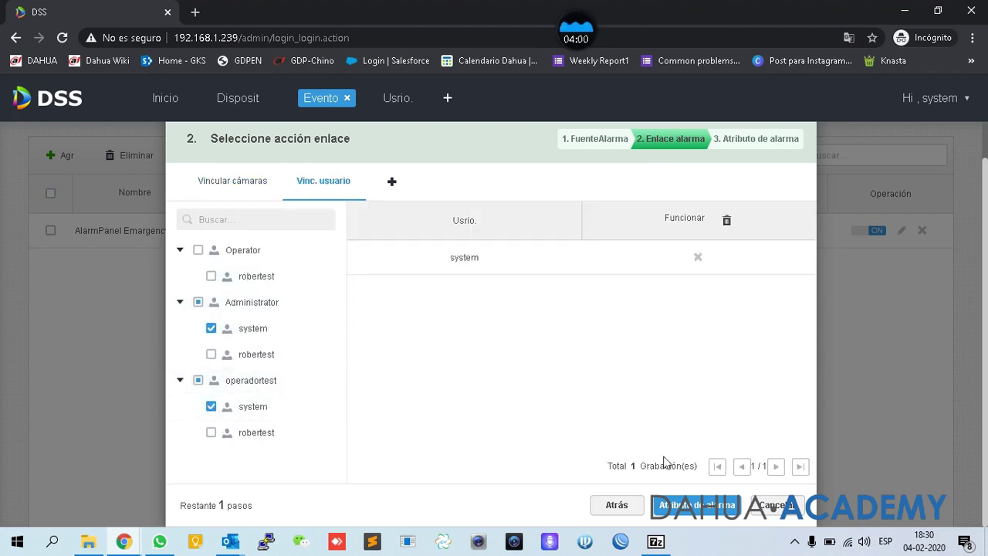
Name the scheme AlarmPanel Door, enter the note prueba, and save it with All-Period Template and priority Alta.
{"action": "left_click", "coordinate": [699, 506]}
{"action": "left_click", "coordinate": [507, 239]}
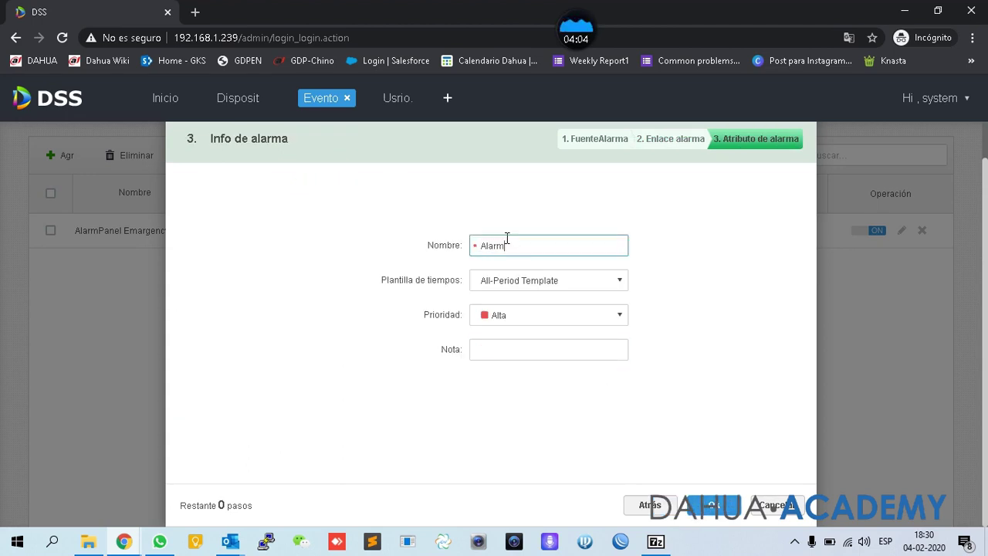
{"action": "type", "text": "AlarmPanel Door"}
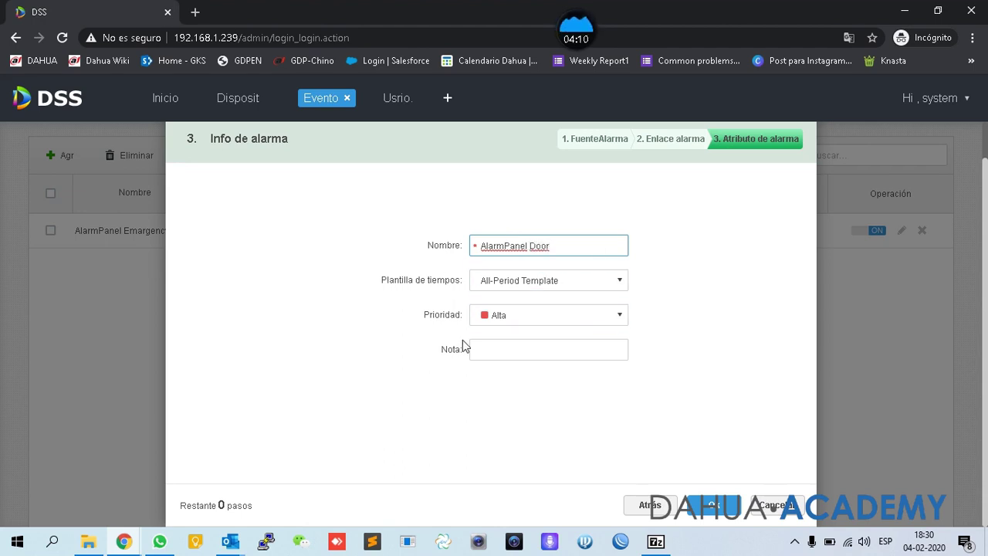
{"action": "left_click", "coordinate": [512, 347]}
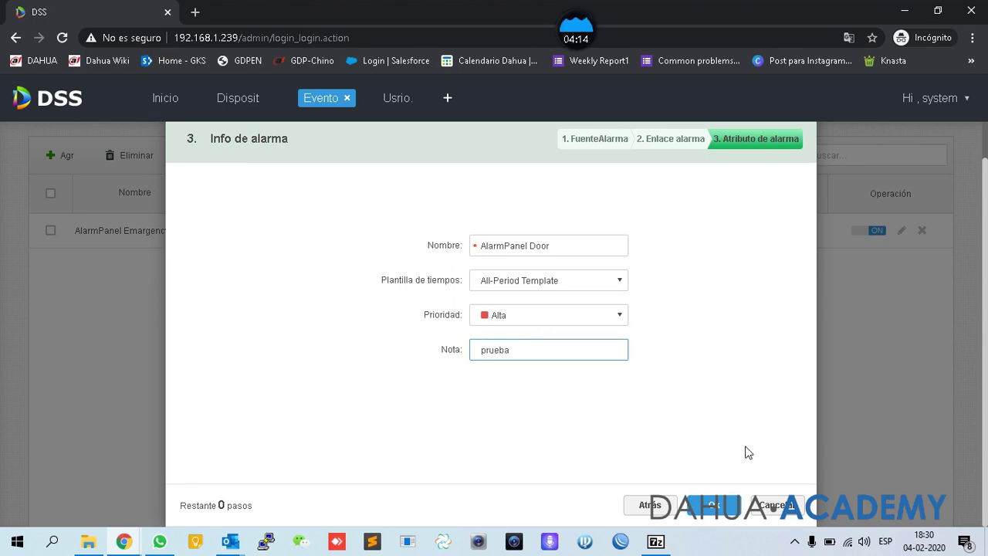
{"action": "left_click", "coordinate": [714, 505]}
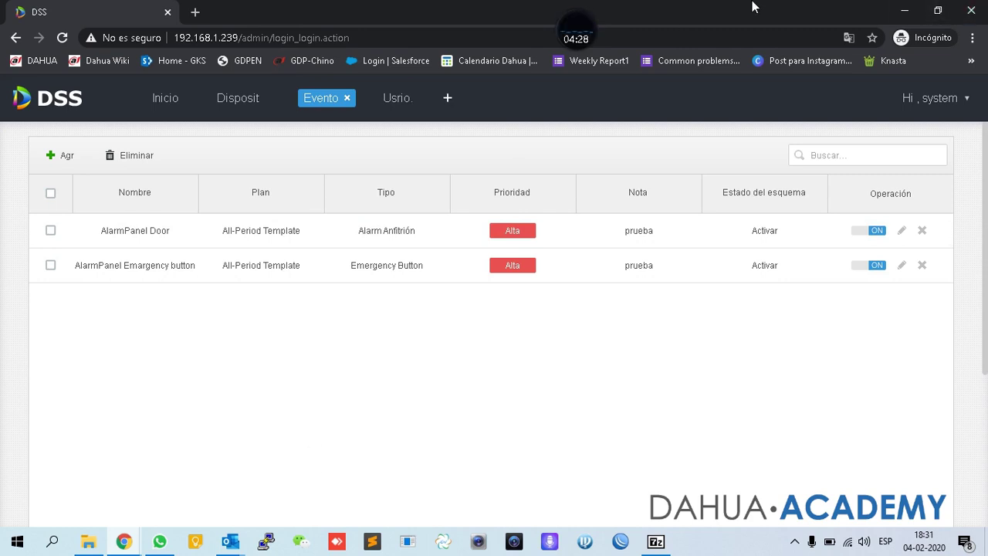
Switch to the DSS desktop client, show channel test123_1 in the first Live View window, and pan the camera right with PTZ.
{"action": "key", "text": "super+d"}
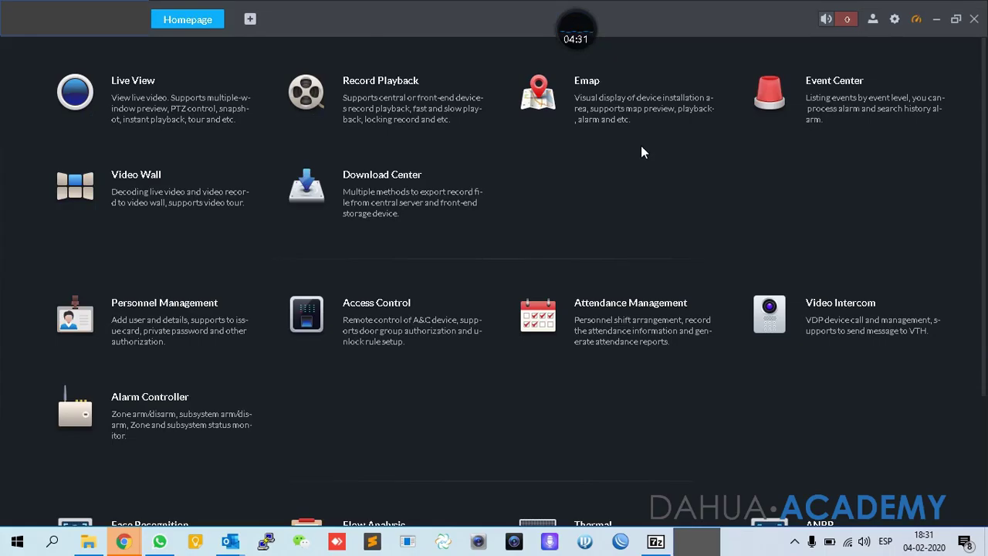
{"action": "left_click", "coordinate": [182, 120]}
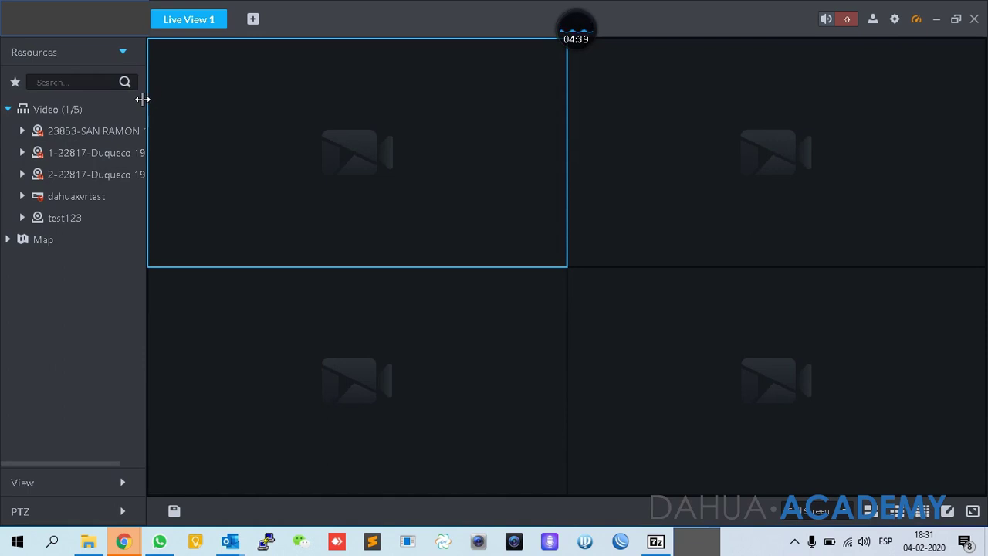
{"action": "left_click", "coordinate": [59, 218]}
{"action": "left_click_drag", "start_coordinate": [207, 199], "coordinate": [336, 158]}
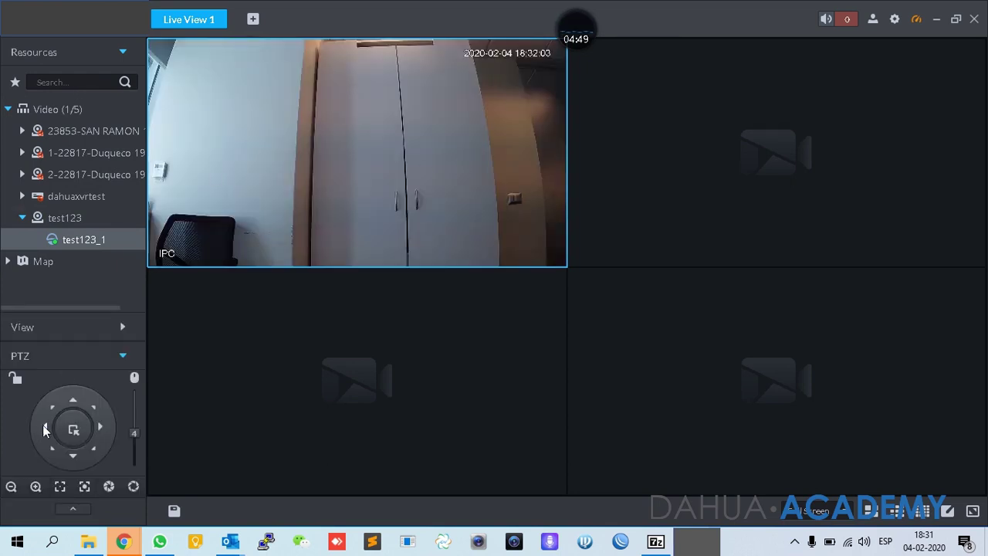
{"action": "left_click", "coordinate": [99, 430]}
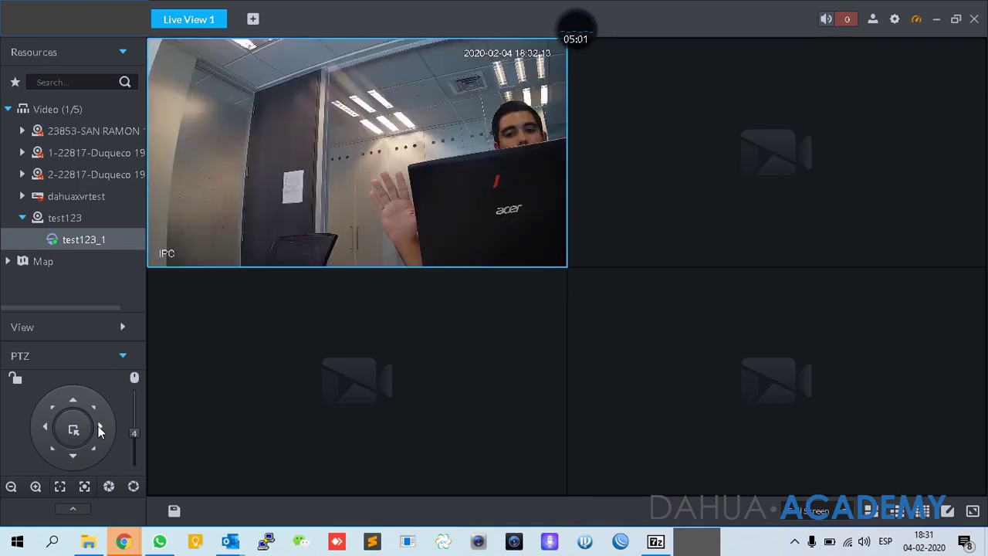
{"action": "mouse_move", "coordinate": [401, 162]}
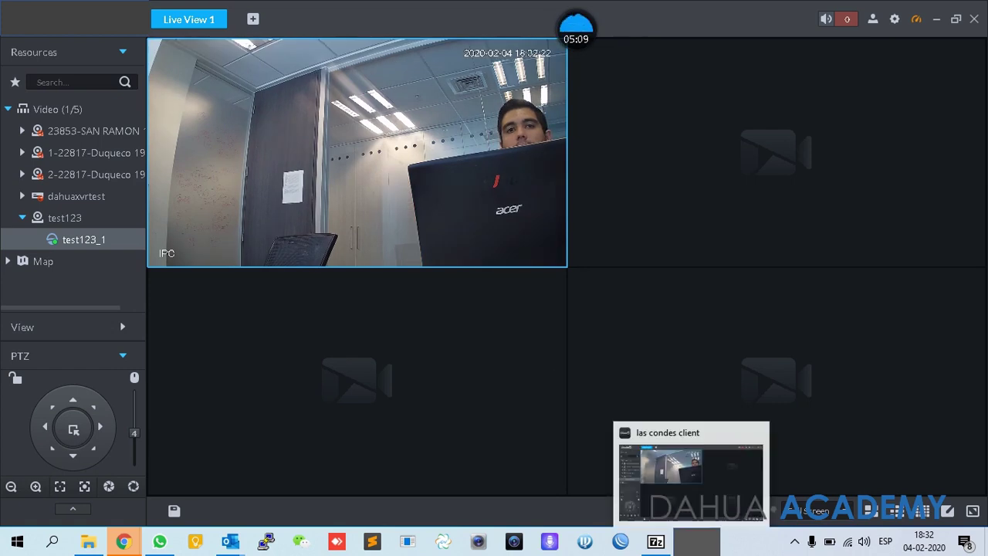
Open the Alarm Controller module in the DSS client and display the zones of AlarmPanelTest under DEMOS.
{"action": "left_click", "coordinate": [696, 541]}
{"action": "left_click", "coordinate": [690, 474]}
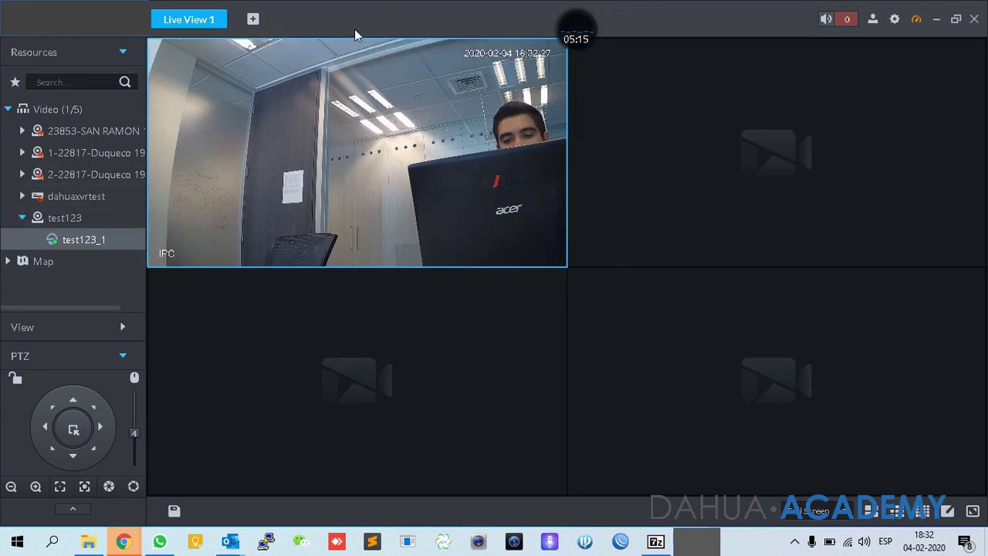
{"action": "left_click", "coordinate": [253, 19]}
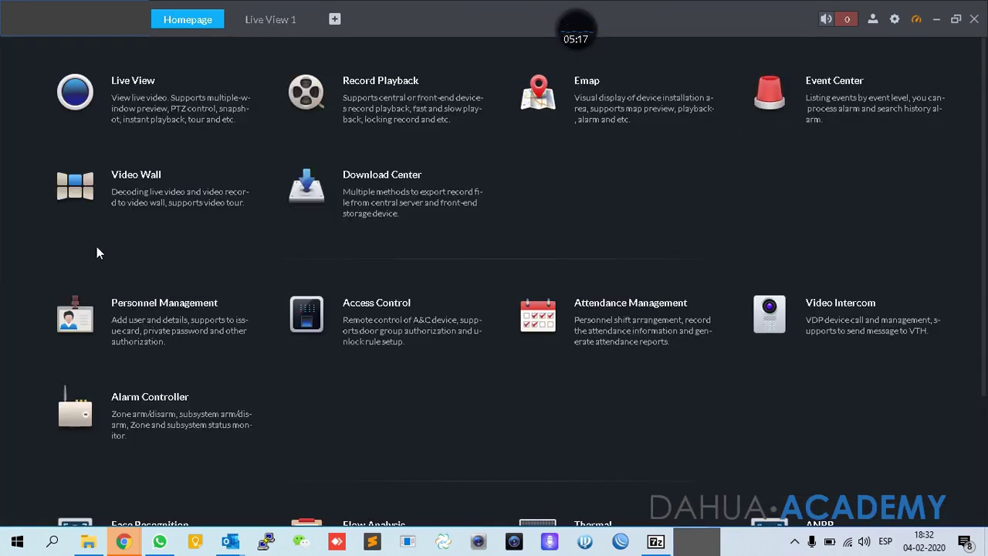
{"action": "left_click", "coordinate": [133, 416]}
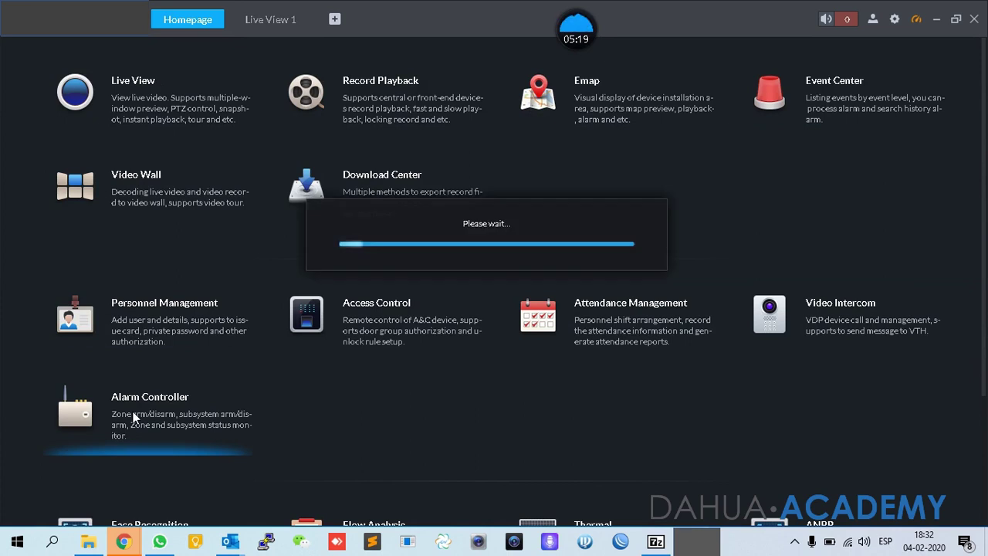
{"action": "left_click", "coordinate": [50, 131]}
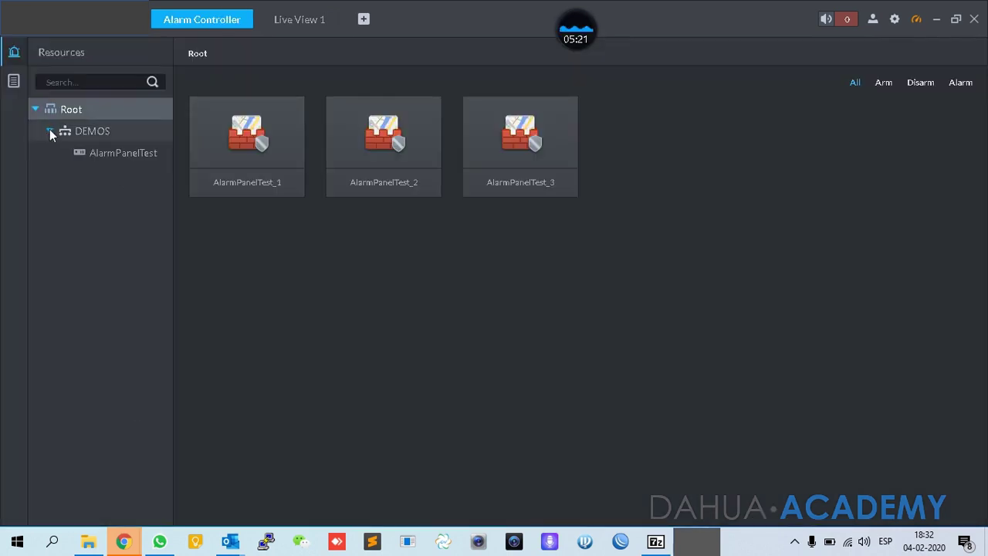
{"action": "left_click", "coordinate": [119, 156]}
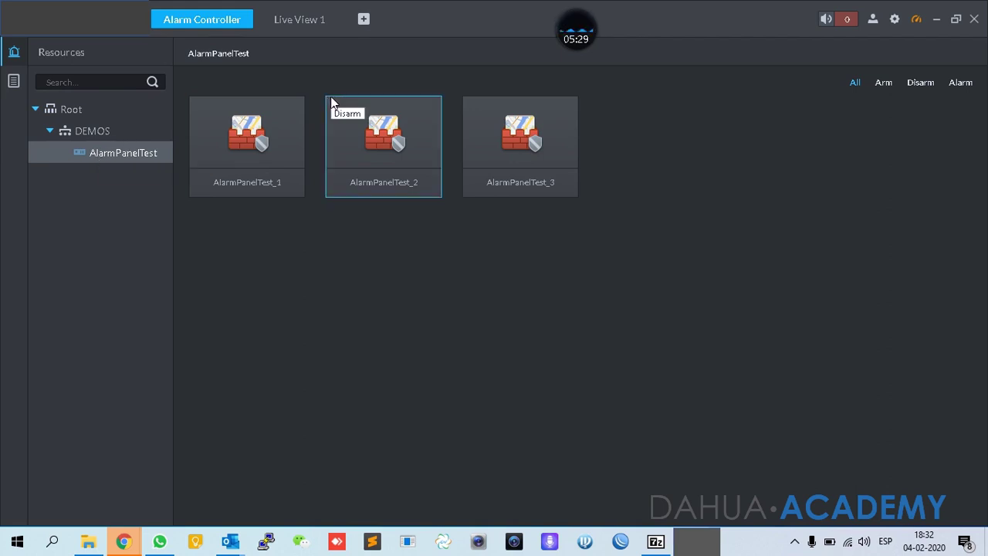
Return to Live View 1 and set the PTZ speed for channel test123_1 to 8.
{"action": "left_click", "coordinate": [282, 20]}
{"action": "mouse_move", "coordinate": [440, 89]}
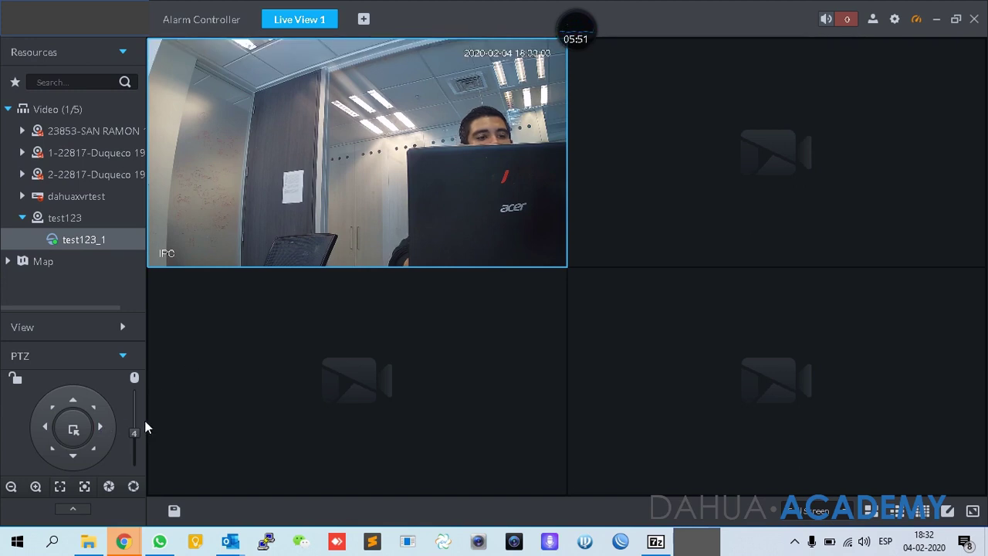
{"action": "left_click_drag", "start_coordinate": [132, 435], "coordinate": [134, 393]}
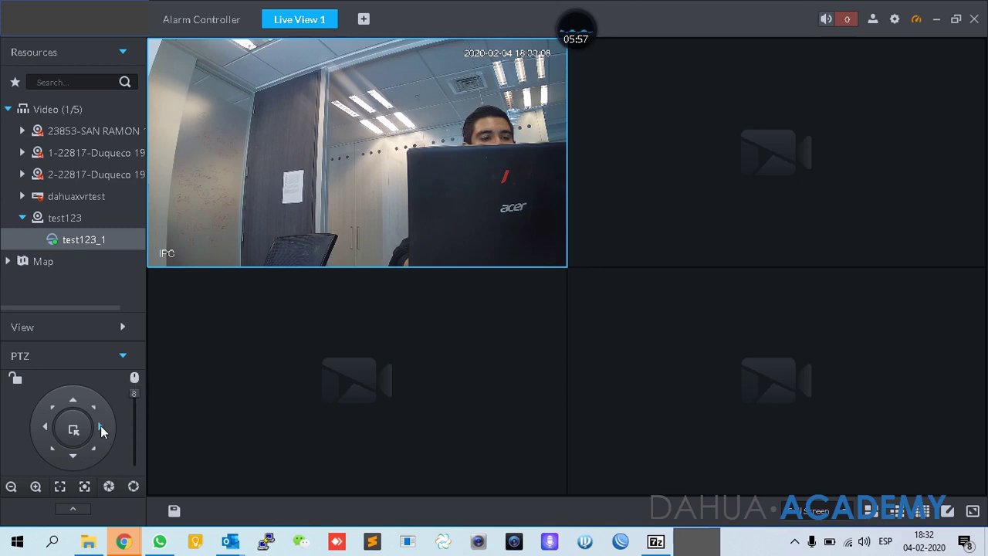
Close the Alarm Link Video window for the Emergency Button event from AlarmPanelTest.
{"action": "left_click", "coordinate": [609, 31]}
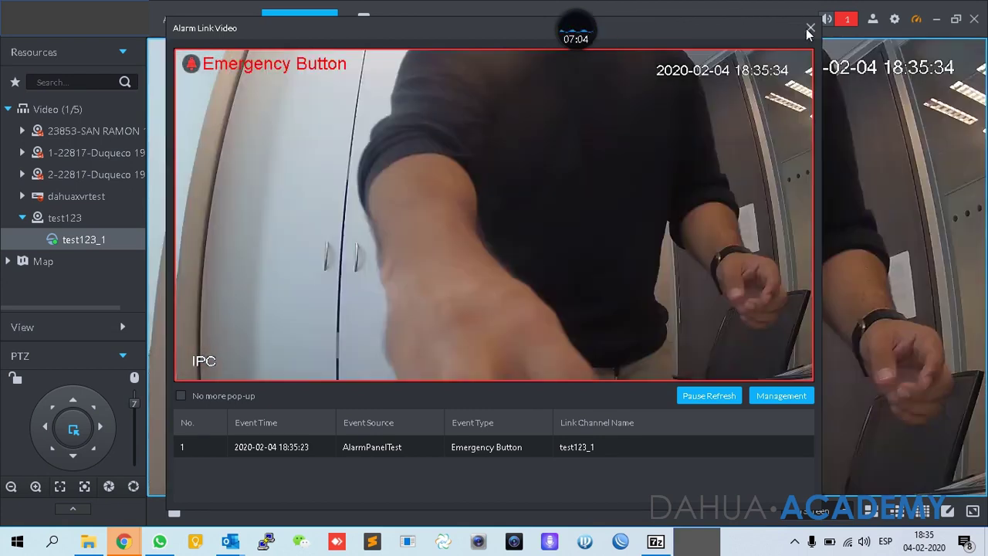
{"action": "left_click", "coordinate": [808, 29]}
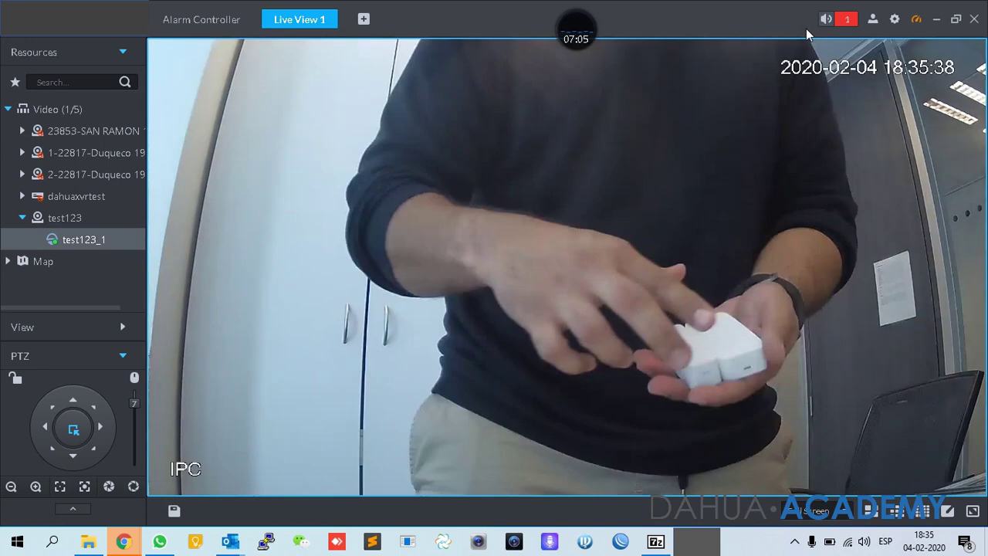